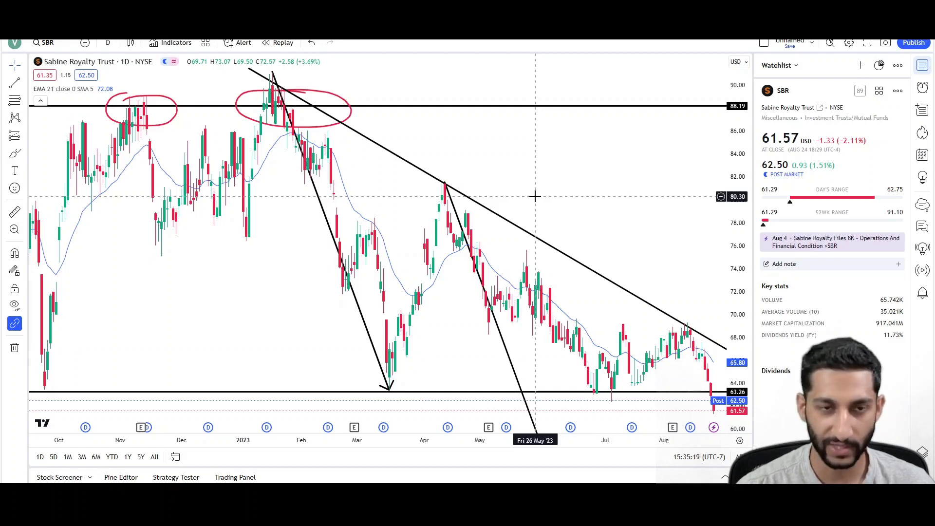
- Drag the descending trendline's right endpoint down onto the 53.69 support line
scroll(535, 199, down, 5)
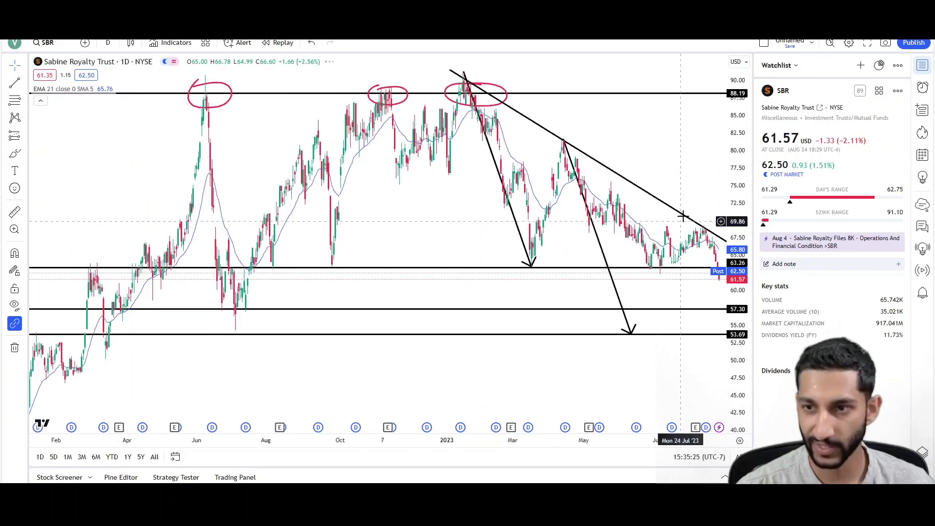
drag(731, 178, 731, 213)
drag(628, 200, 549, 203)
scroll(527, 205, down, 2)
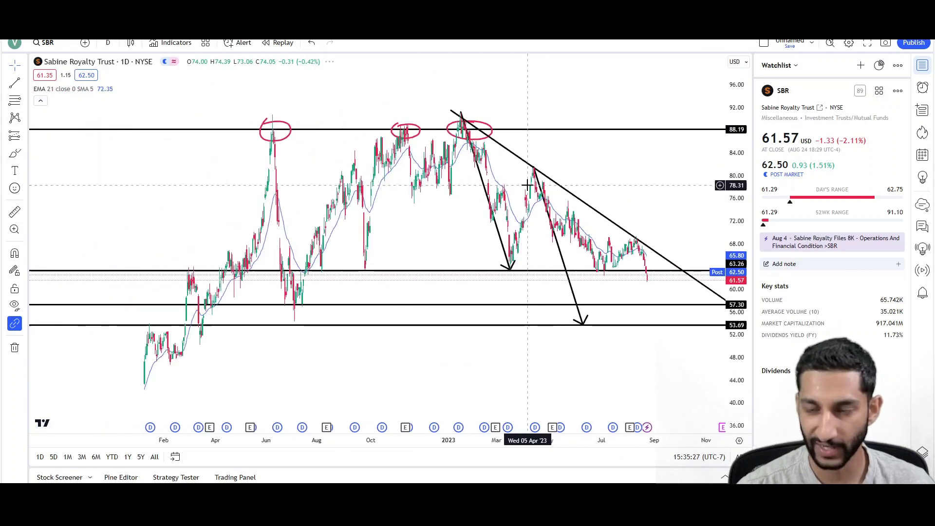
drag(637, 190, 521, 205)
scroll(419, 204, up, 4)
drag(450, 214, 612, 265)
scroll(640, 248, down, 3)
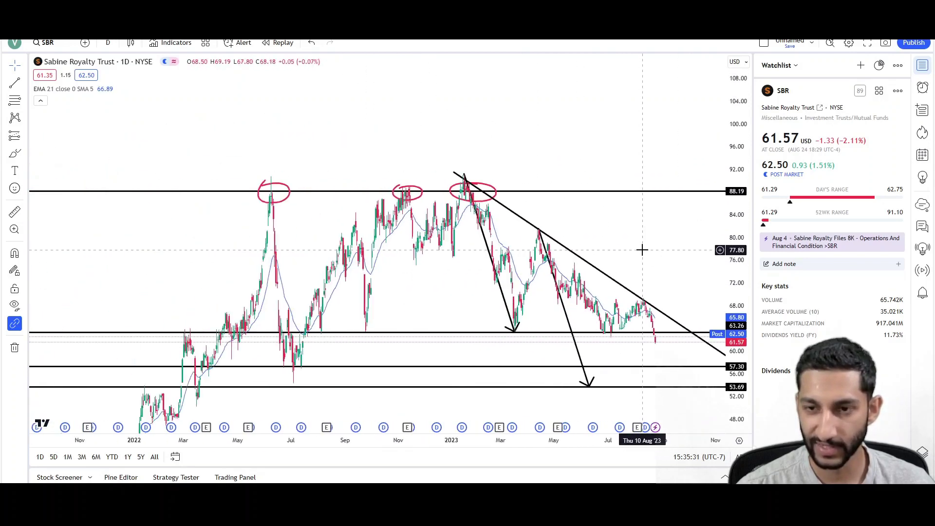
drag(726, 253, 730, 225)
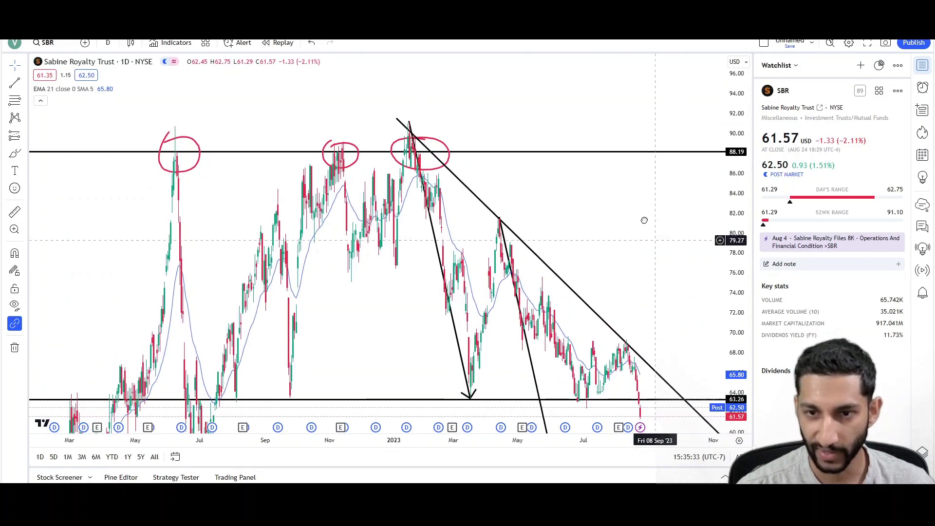
scroll(623, 215, up, 4)
scroll(623, 215, down, 5)
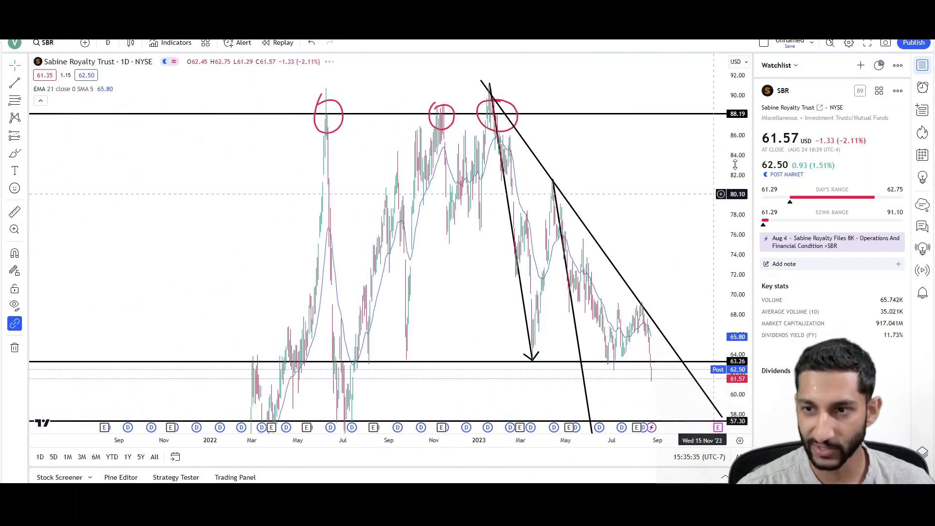
scroll(601, 231, up, 4)
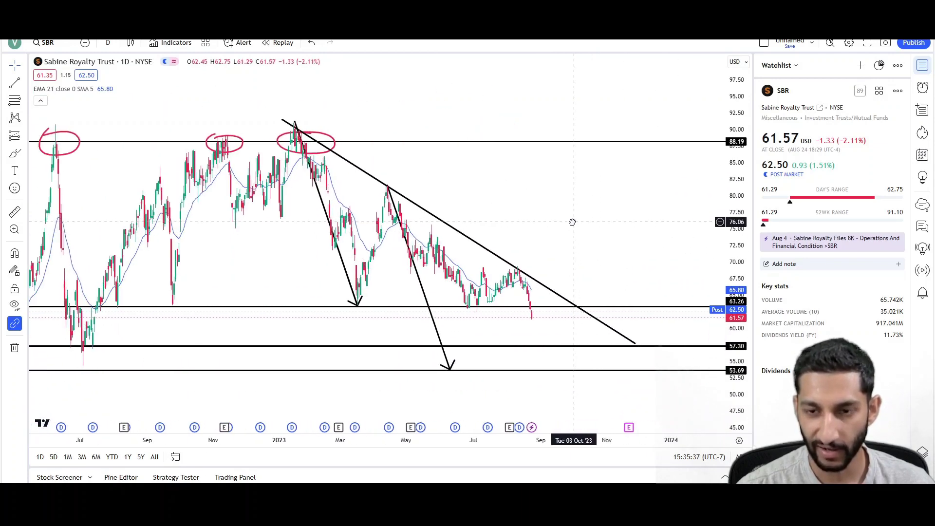
drag(634, 343, 675, 372)
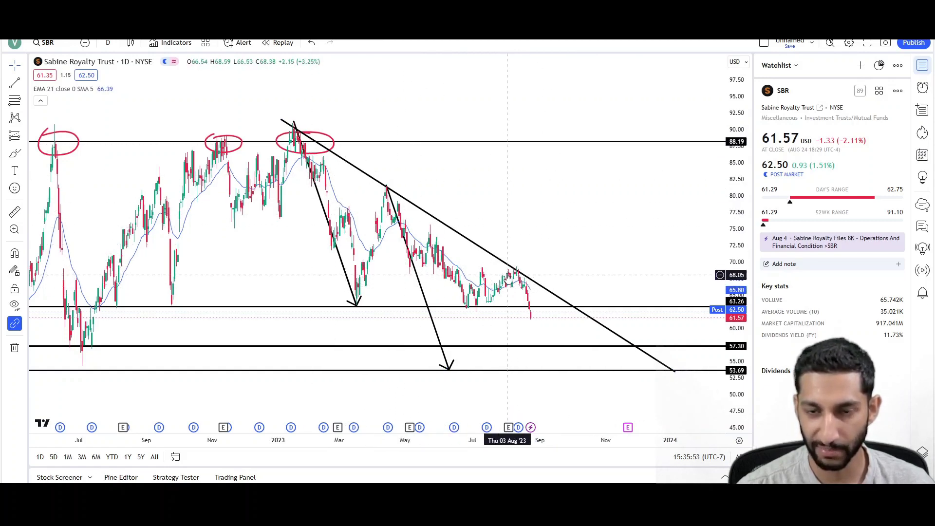
- Nudge the second black arrow slightly with its head on 53.69, then review the chart
scroll(531, 292, down, 3)
scroll(538, 290, up, 2)
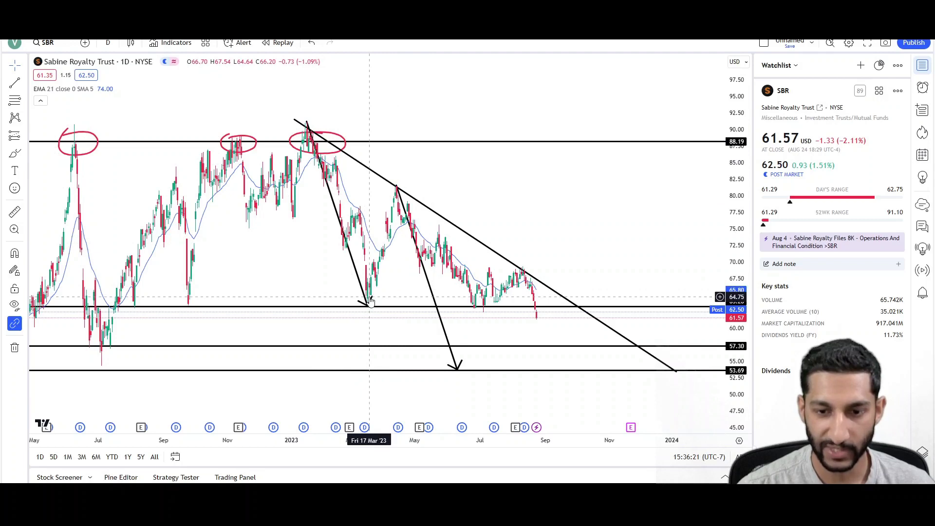
mouse_move(422, 267)
mouse_down()
mouse_move(512, 229)
mouse_move(423, 269)
mouse_up()
click(406, 276)
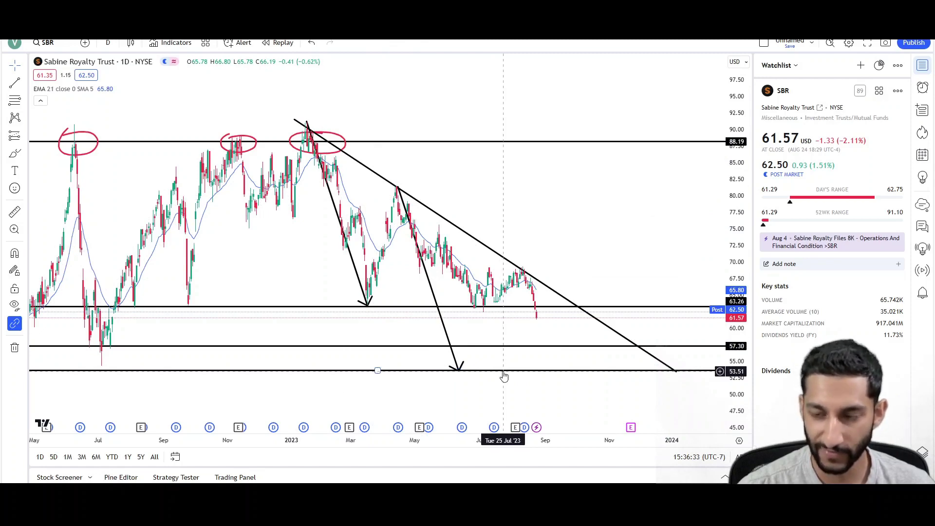
scroll(505, 377, left, 5)
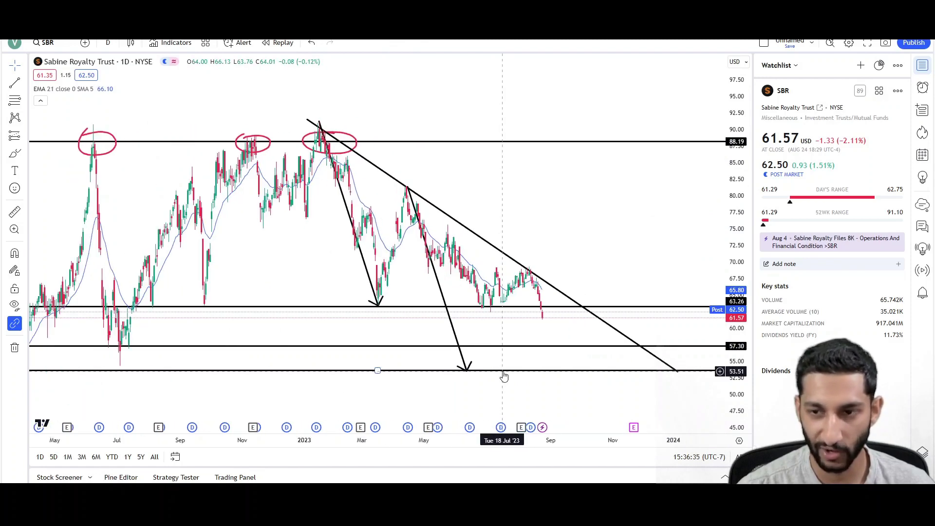
scroll(736, 229, down, 3)
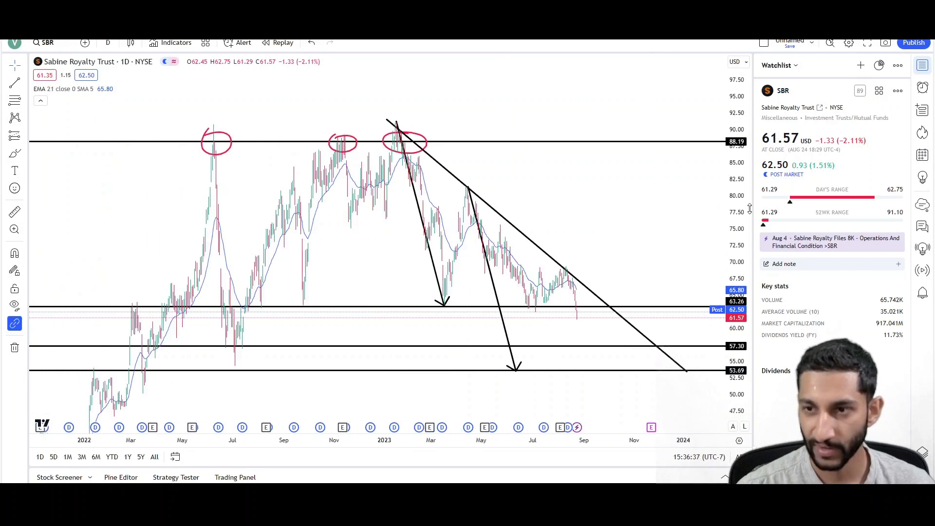
scroll(566, 219, up, 3)
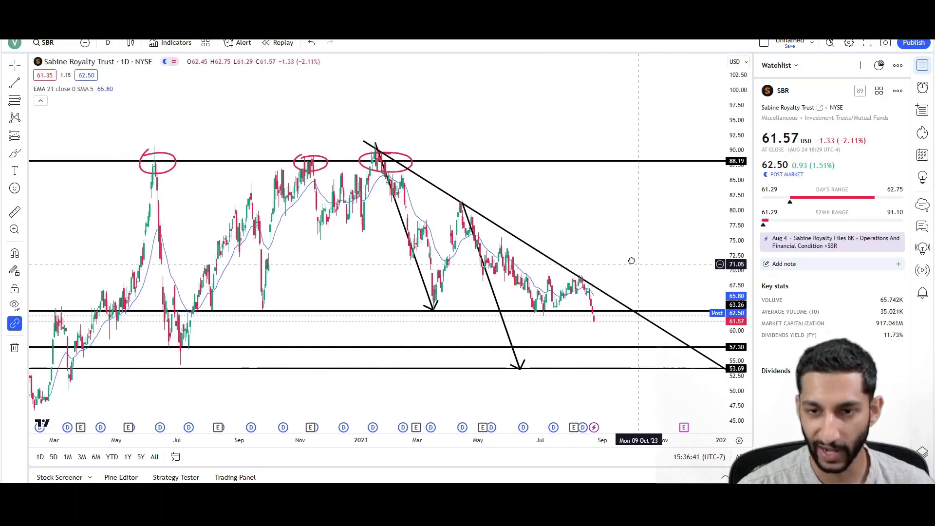
scroll(550, 363, right, 2)
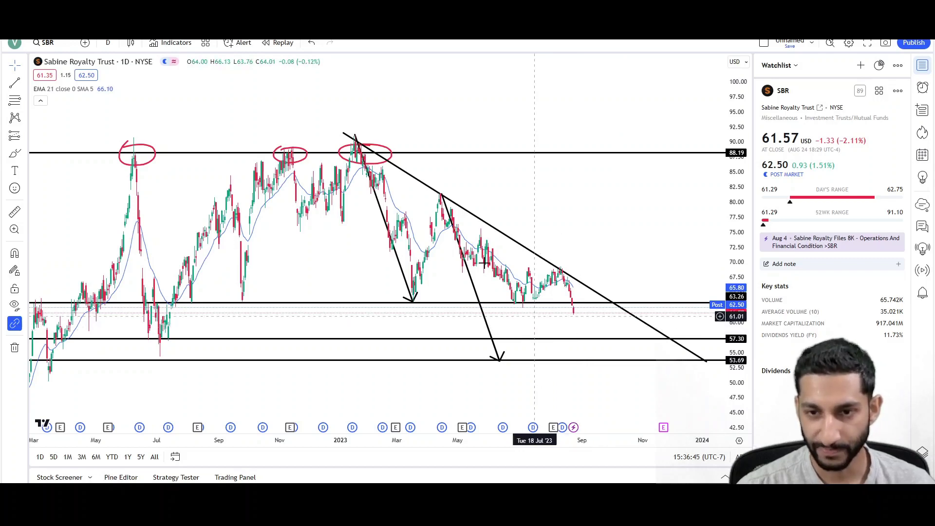
- Draw red brush loops around the April–August 2023 decline and the latest August bars
click(15, 153)
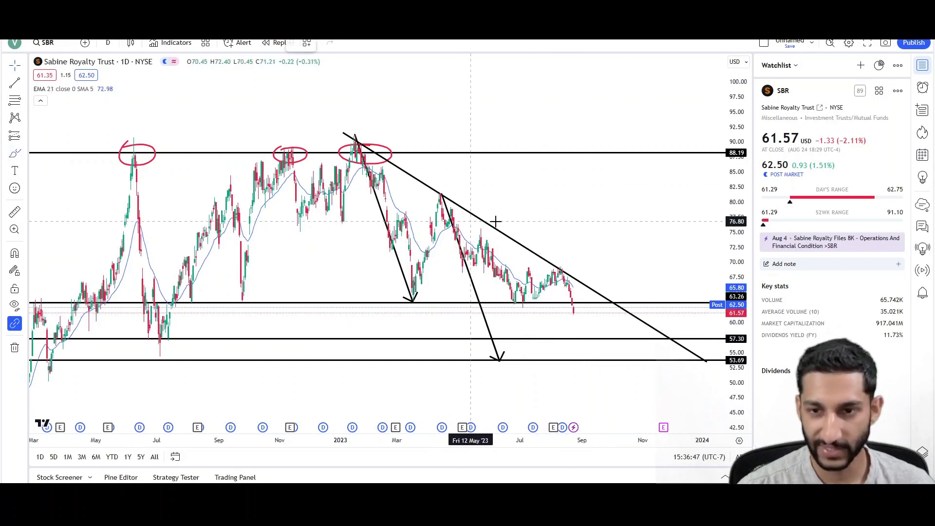
drag(465, 207, 443, 248)
mouse_move(468, 278)
mouse_down()
mouse_move(533, 310)
mouse_move(468, 200)
mouse_up()
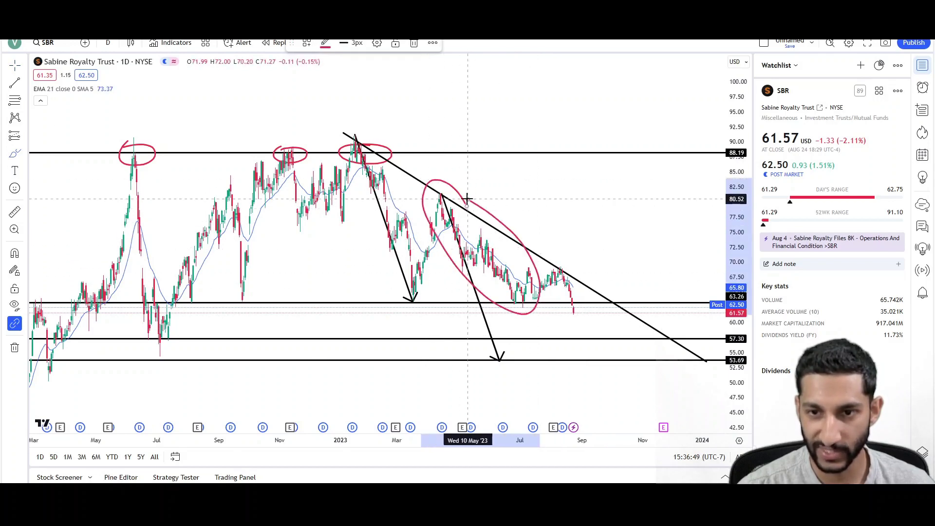
mouse_move(588, 264)
mouse_down()
mouse_move(623, 317)
mouse_move(589, 348)
mouse_move(566, 275)
mouse_move(577, 277)
mouse_up()
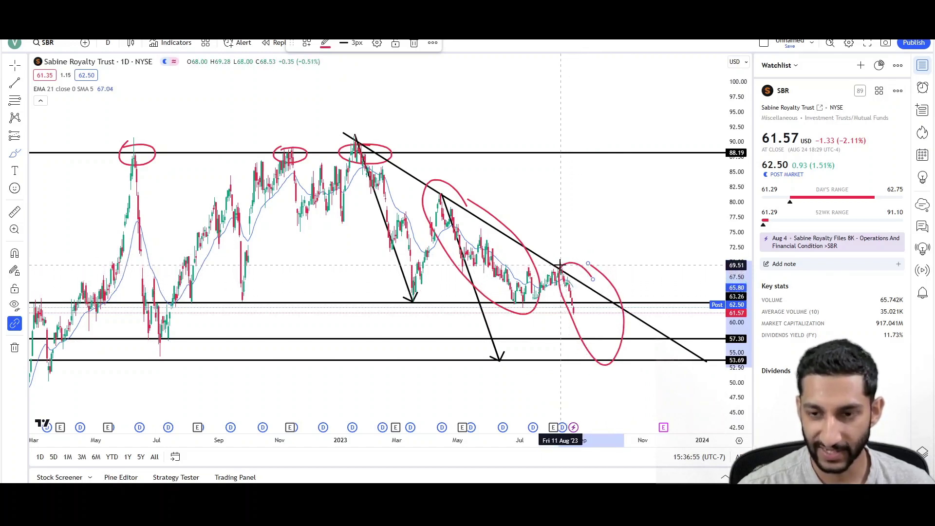
- Delete a stray red zigzag below the latest bars and select the nearby loop
mouse_move(576, 308)
mouse_down()
mouse_move(596, 303)
mouse_move(624, 361)
mouse_up()
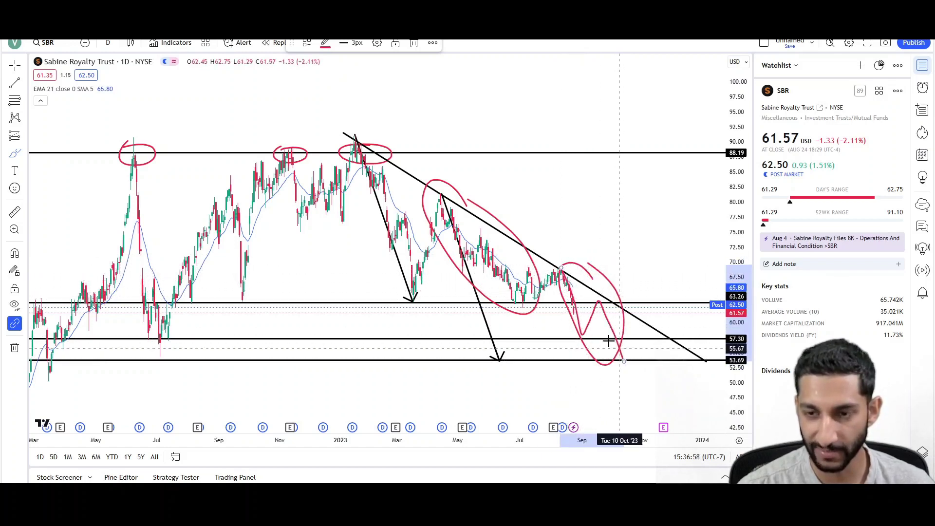
click(414, 43)
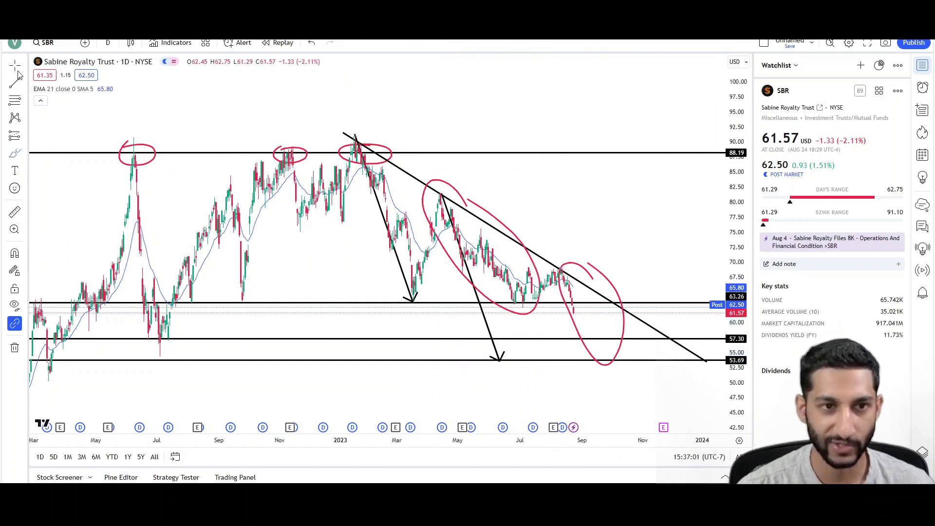
click(589, 265)
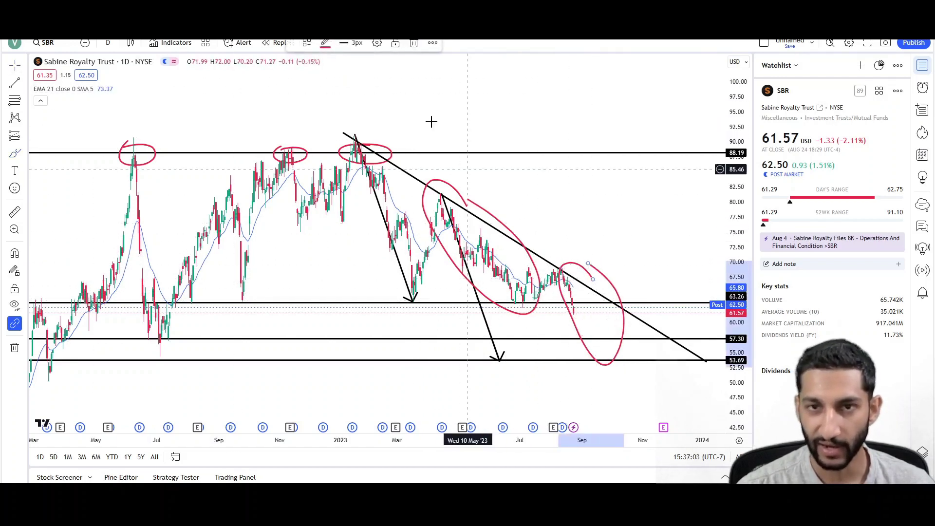
- Delete both red freehand loops, near September and around the decline
click(414, 43)
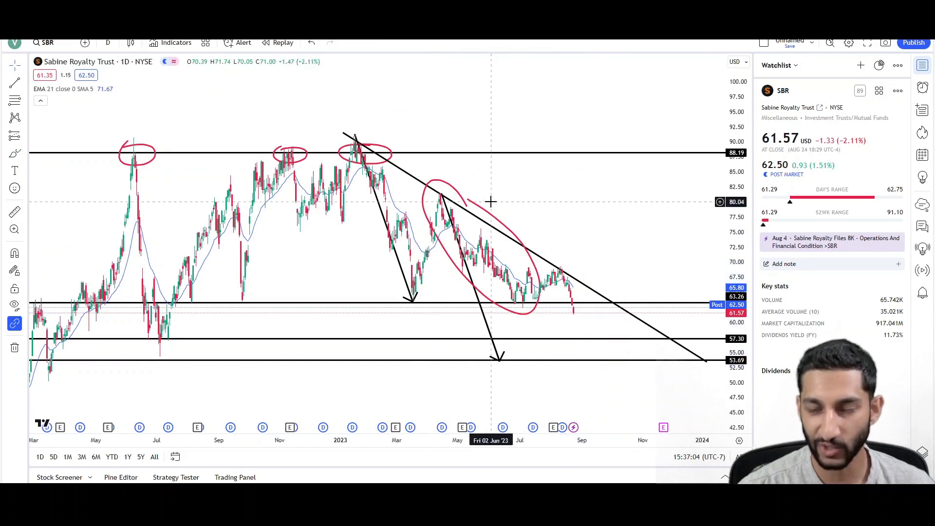
click(537, 272)
click(414, 43)
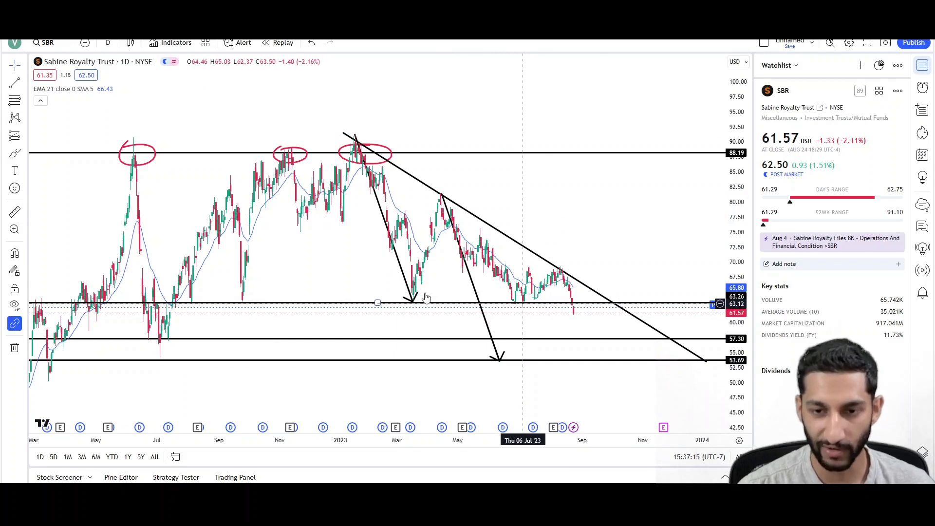
- Select then deselect the 63.26 support line, then select the 53.69 support line
click(257, 307)
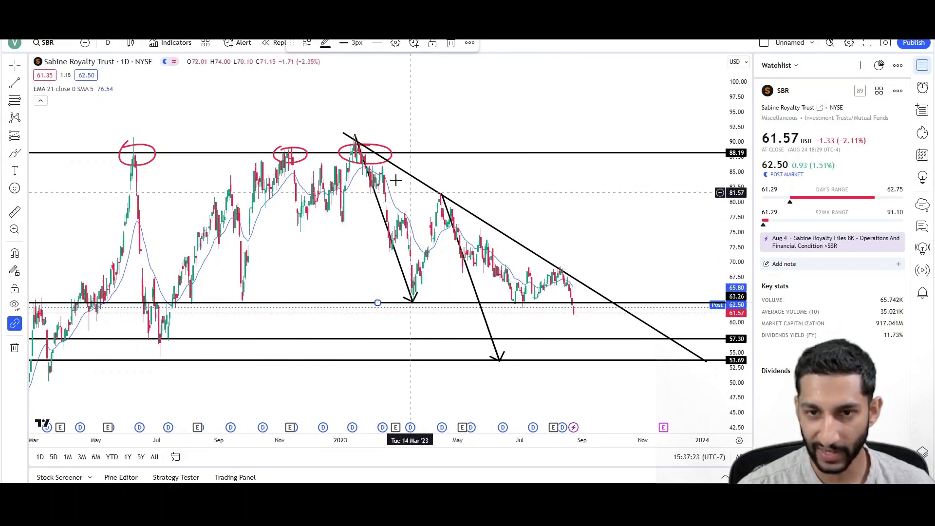
click(536, 283)
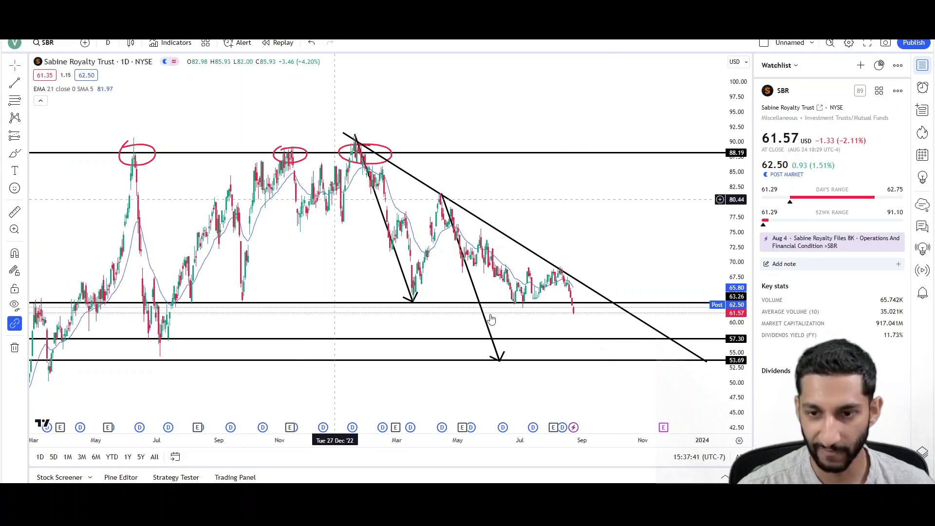
click(529, 361)
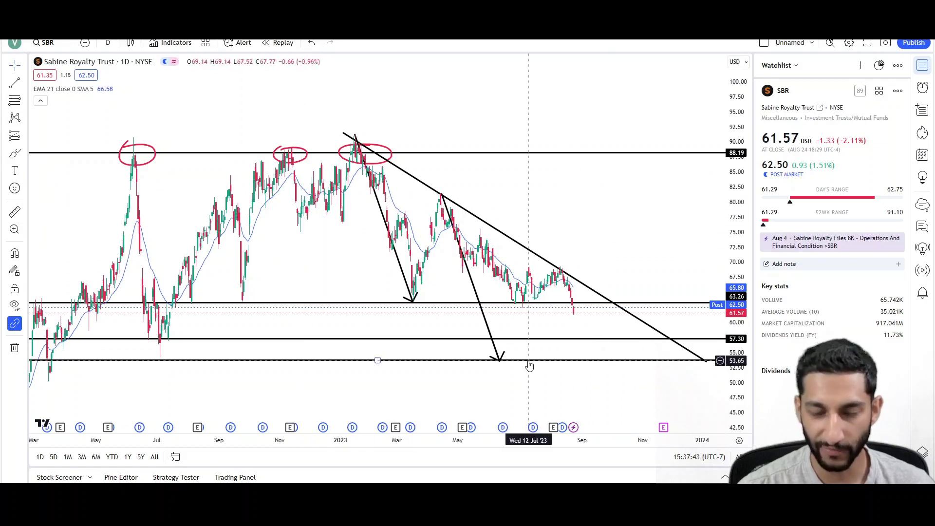
scroll(530, 365, down, 3)
scroll(528, 360, up, 3)
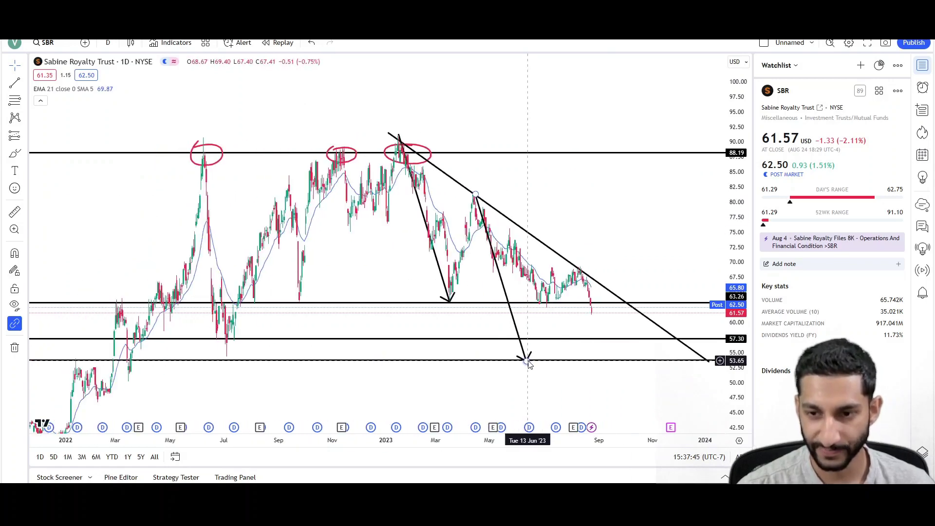
scroll(638, 222, up, 1)
scroll(654, 218, down, 2)
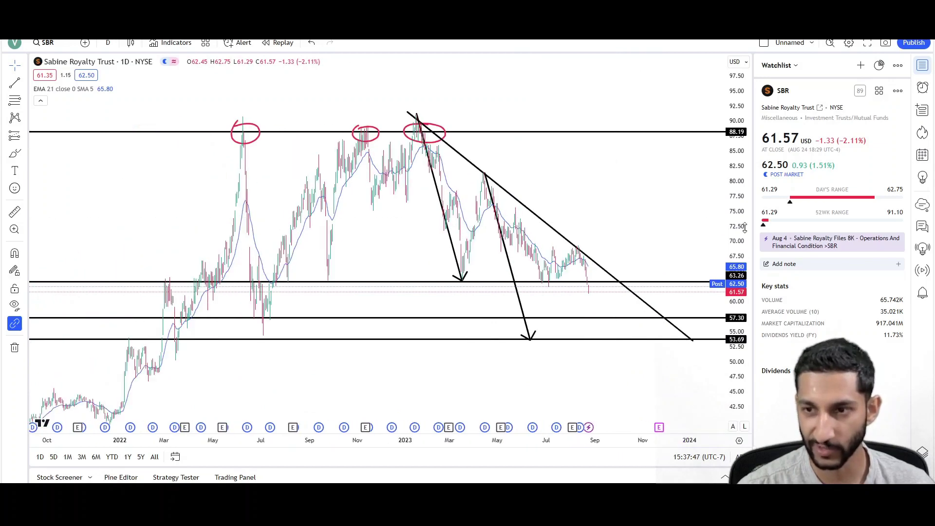
scroll(633, 200, up, 2)
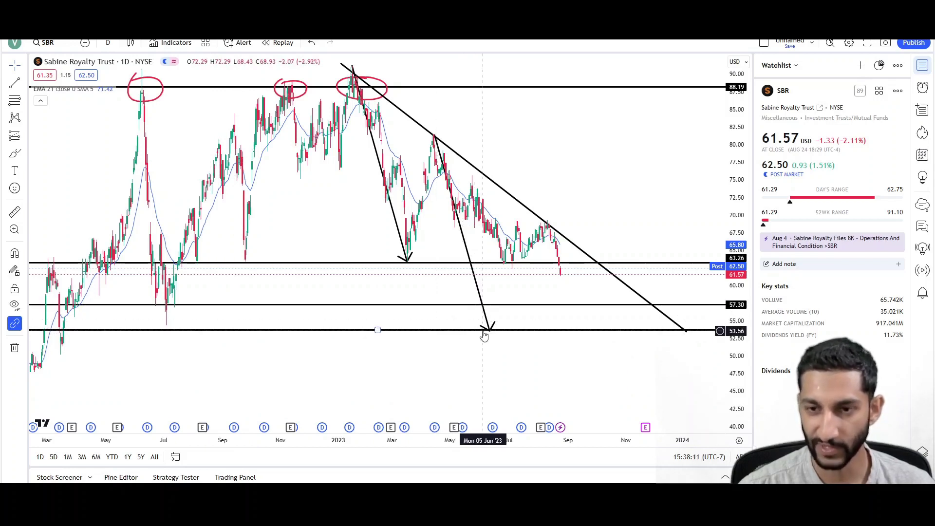
drag(597, 359, 572, 359)
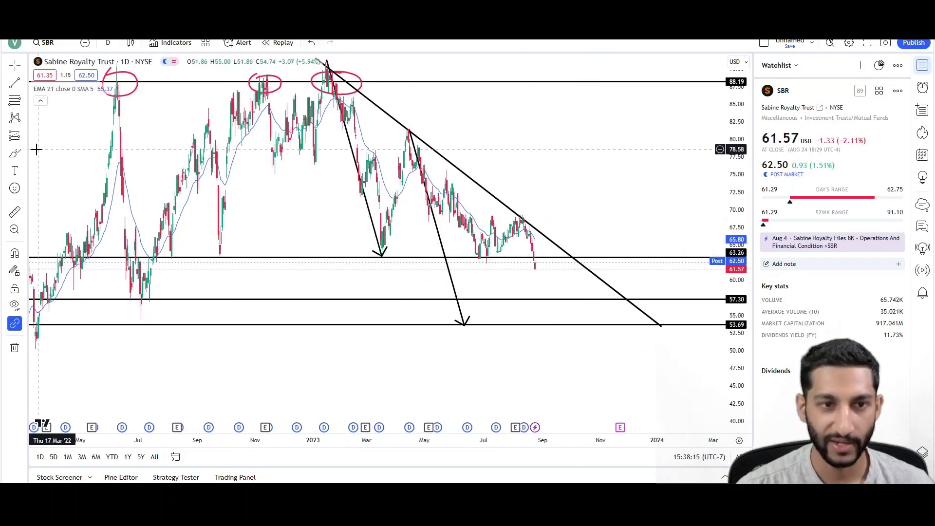
drag(542, 310, 583, 406)
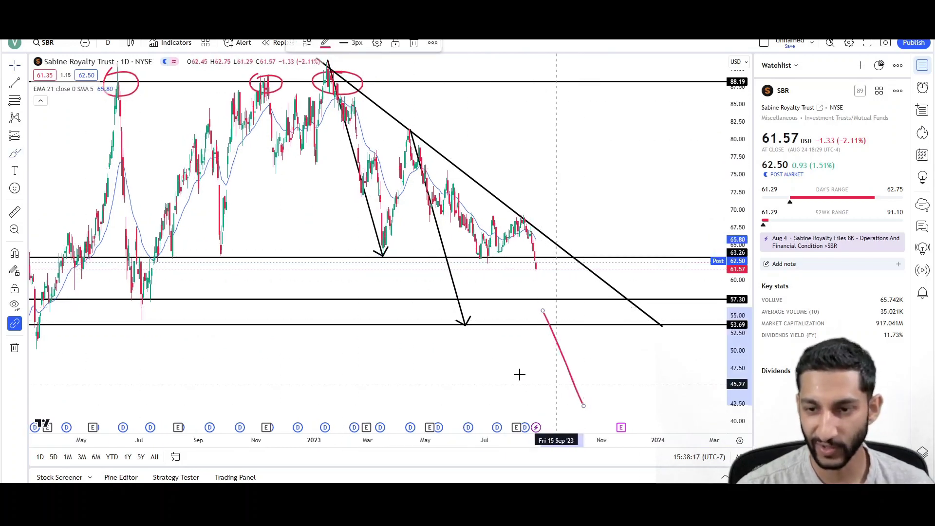
key(Delete)
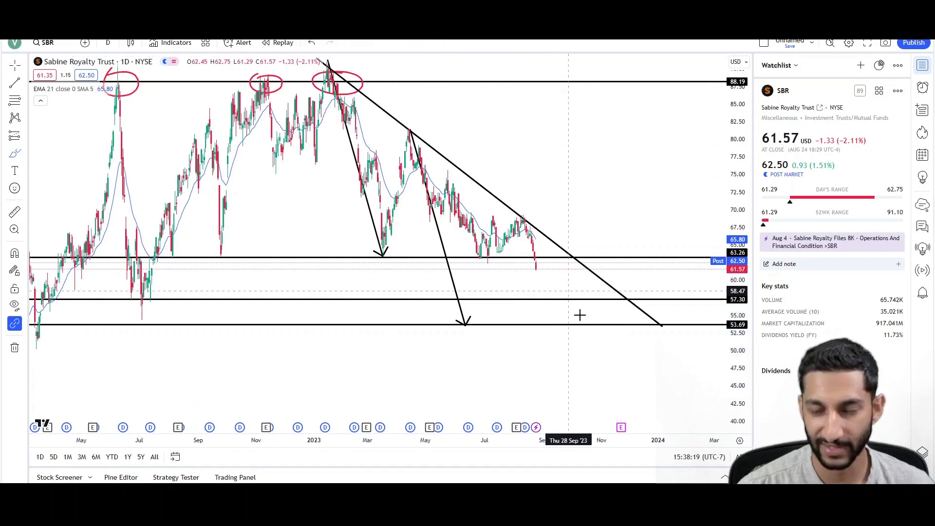
mouse_move(534, 324)
mouse_down()
mouse_move(563, 305)
mouse_move(592, 327)
mouse_move(607, 310)
mouse_up()
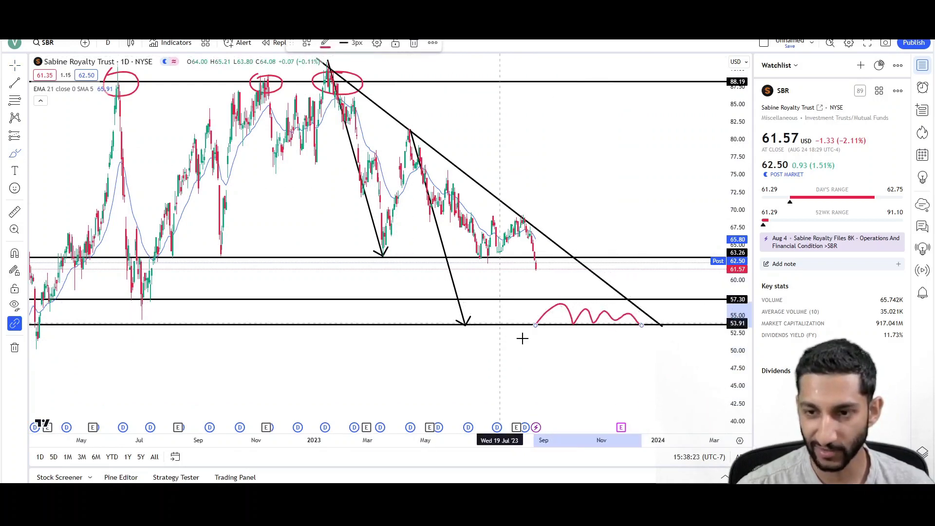
key(Delete)
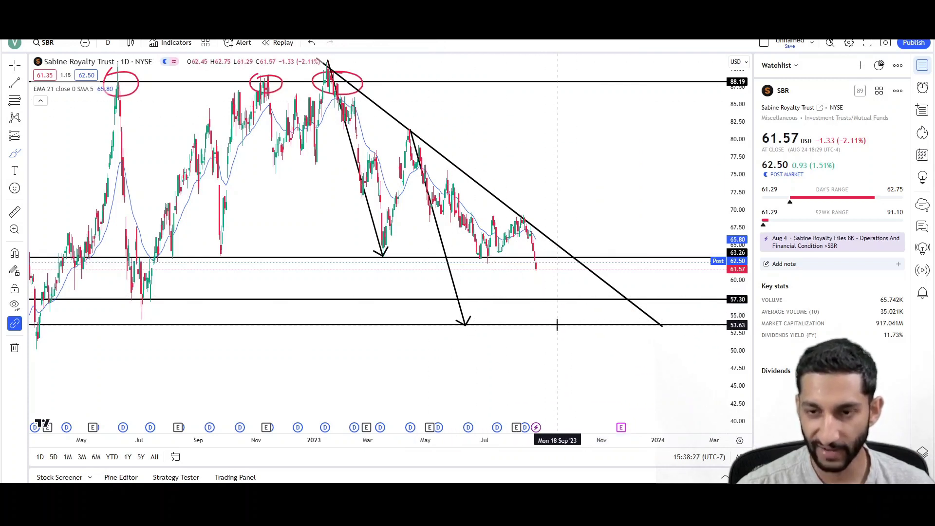
mouse_move(552, 326)
mouse_down()
mouse_move(601, 270)
mouse_move(620, 298)
mouse_move(642, 224)
mouse_up()
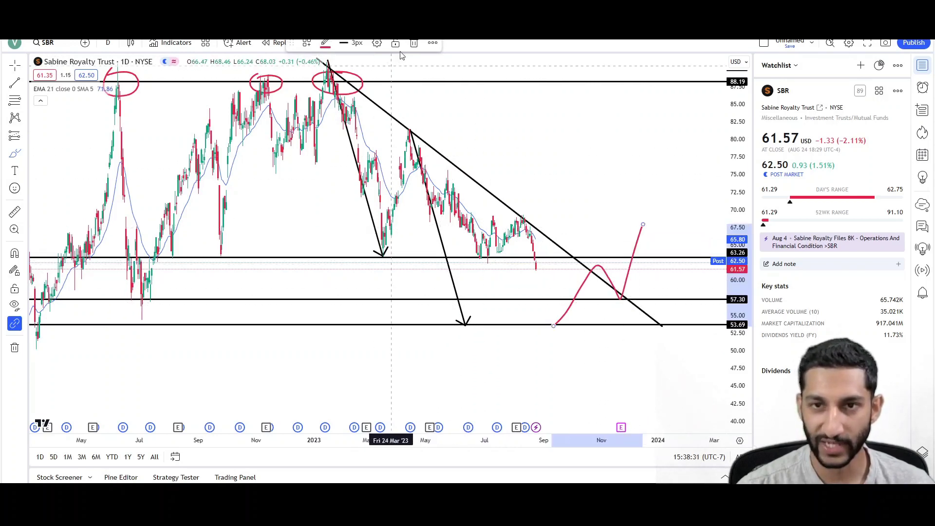
click(414, 43)
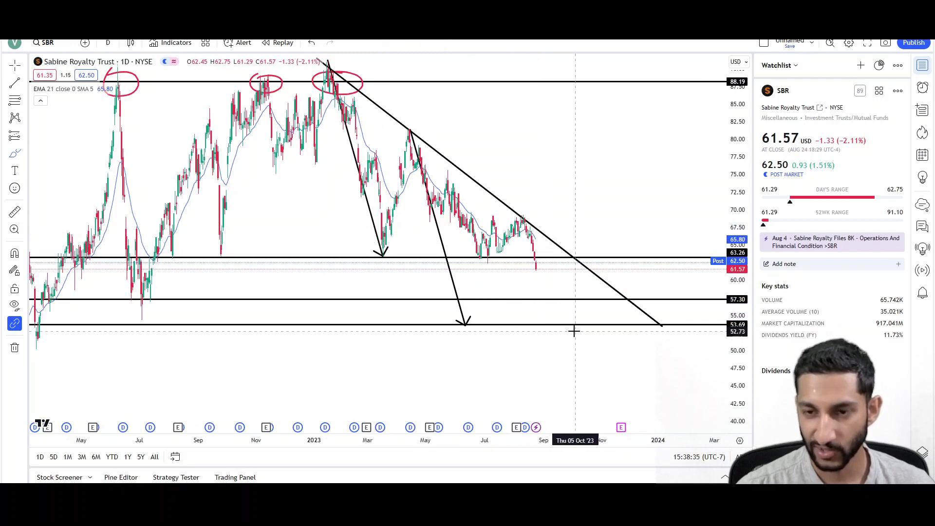
mouse_move(577, 325)
mouse_down()
mouse_move(616, 268)
mouse_move(670, 271)
mouse_move(688, 241)
mouse_up()
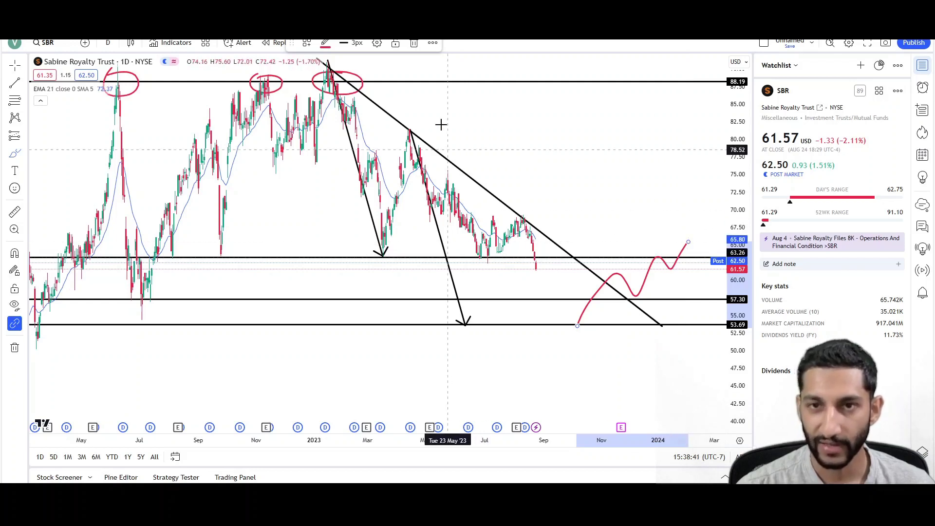
click(414, 43)
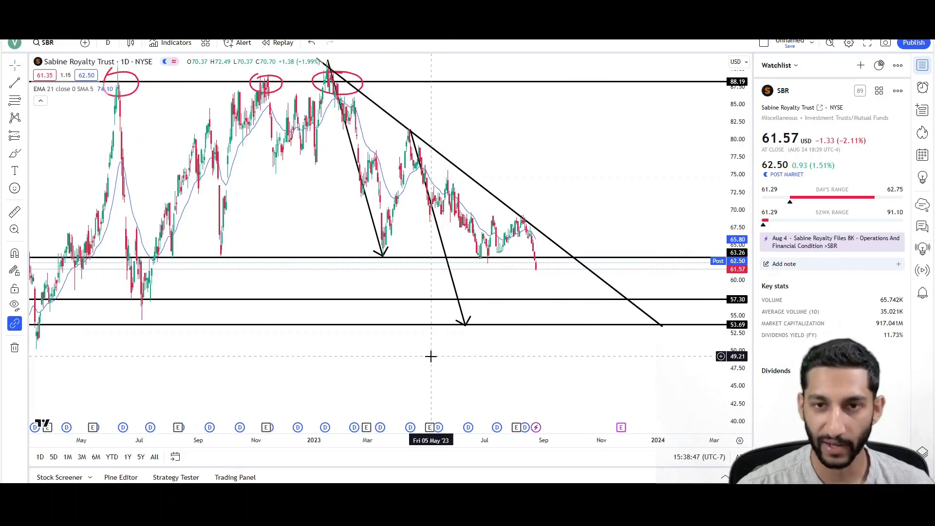
scroll(431, 357, left, 3)
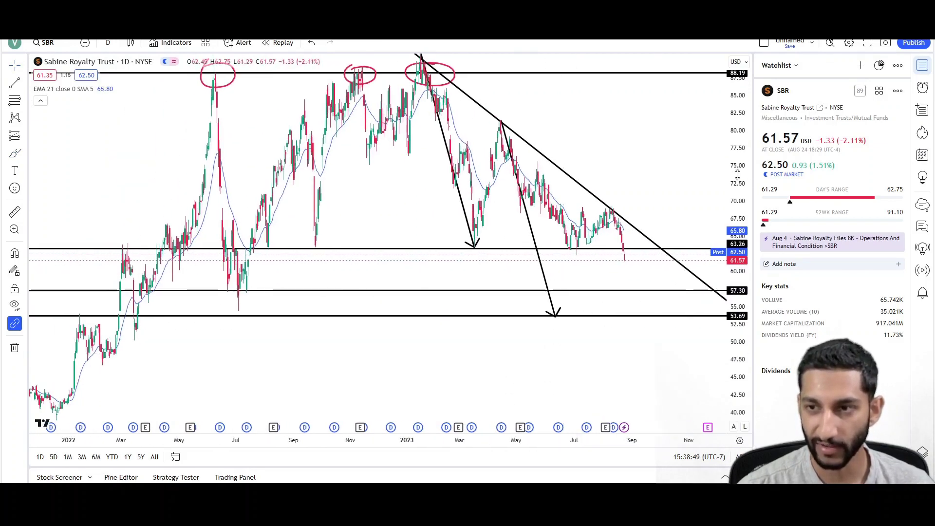
scroll(600, 341, down, 5)
scroll(601, 343, up, 3)
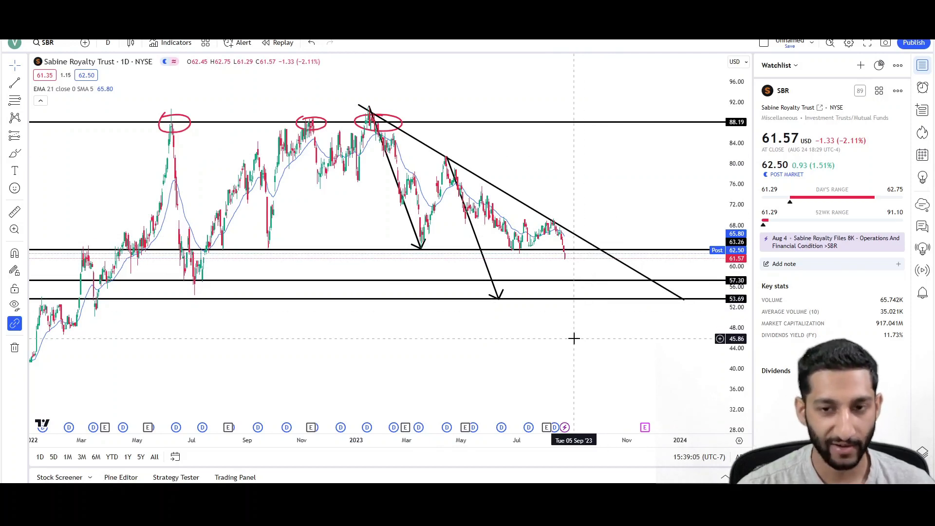
- Sketch and remove a red V-shaped bounce to about 72, then circle the area below 53.69
click(15, 154)
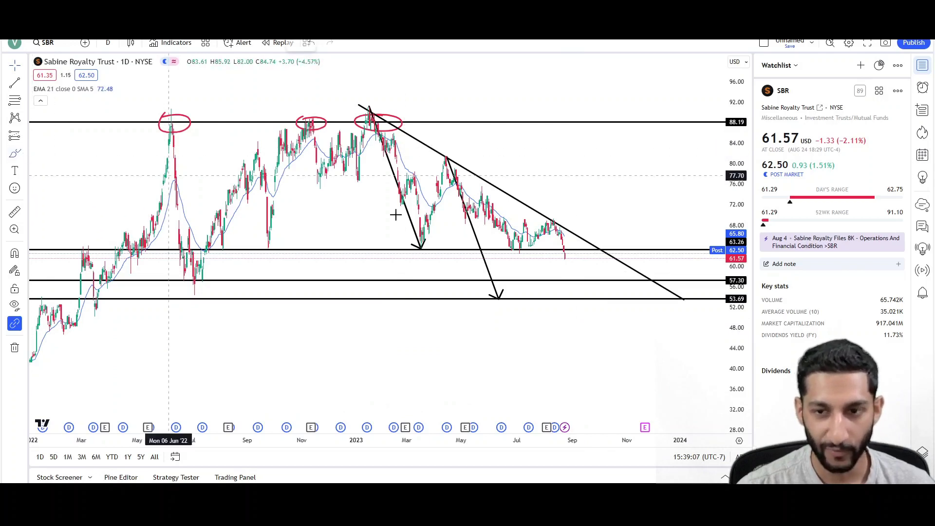
mouse_move(565, 248)
mouse_down()
mouse_move(576, 267)
mouse_move(610, 196)
mouse_up()
click(414, 43)
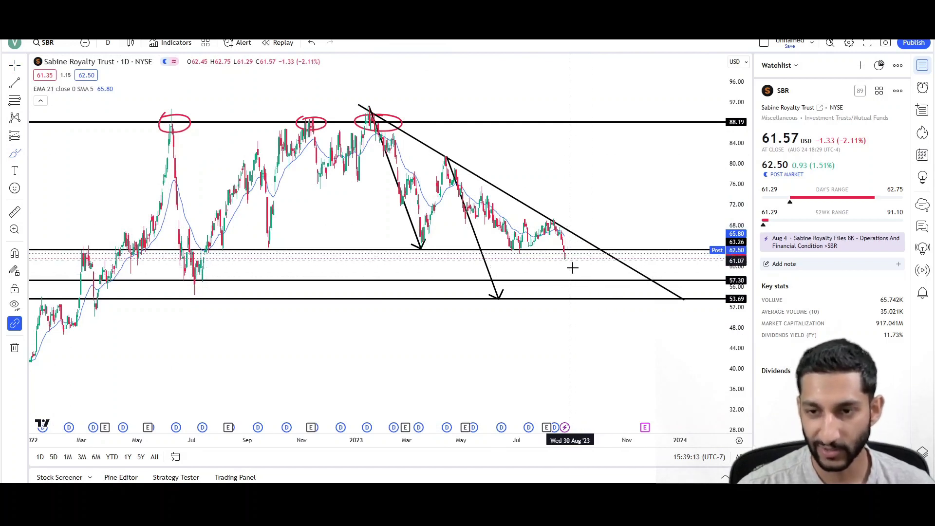
drag(587, 298, 589, 292)
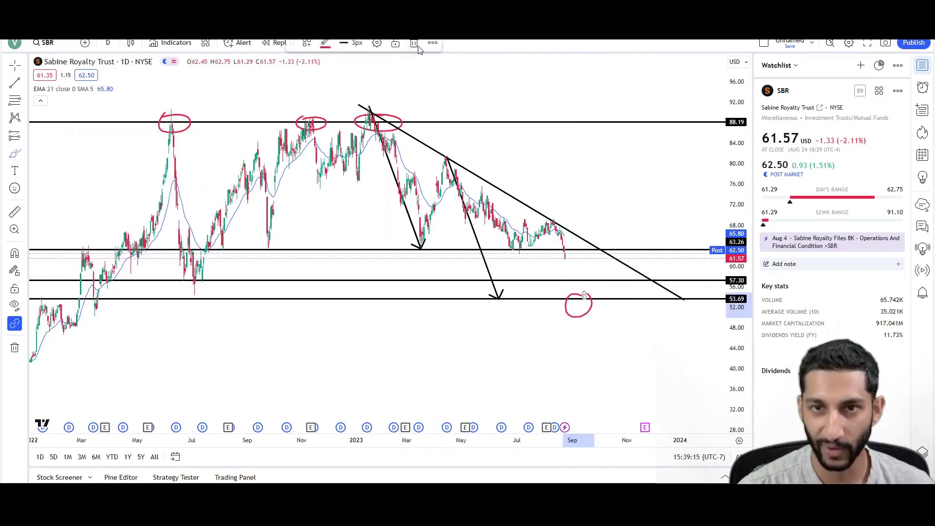
- Sketch and erase a red dip-and-rally path, then a path climbing toward 88.19
mouse_move(554, 223)
mouse_down()
mouse_move(570, 268)
mouse_move(601, 208)
mouse_up()
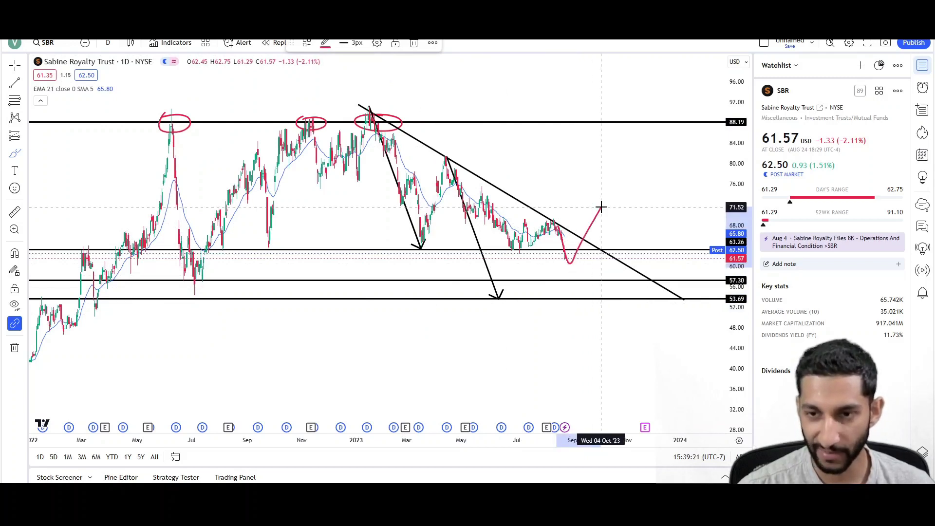
mouse_move(603, 207)
mouse_down()
mouse_move(612, 228)
mouse_move(624, 223)
mouse_up()
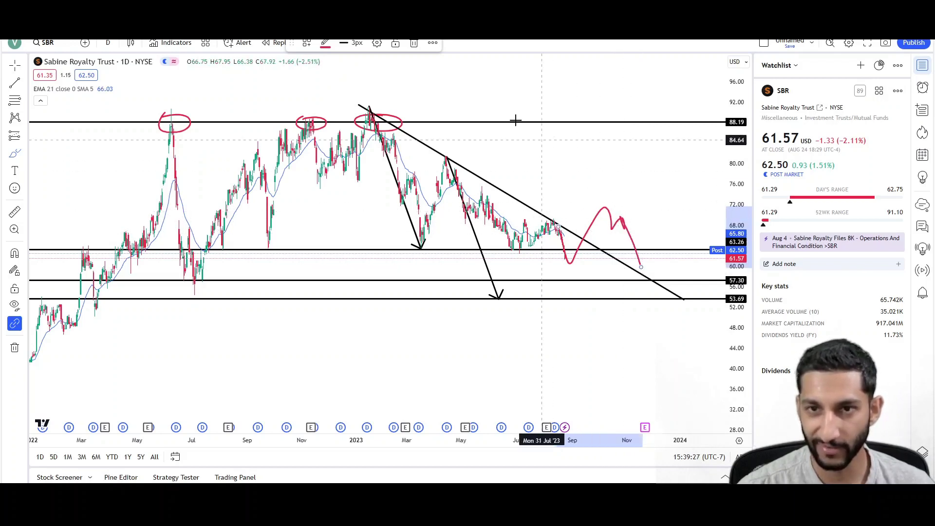
key(Delete)
mouse_move(566, 258)
mouse_down()
mouse_move(606, 217)
mouse_move(625, 228)
mouse_move(667, 121)
mouse_up()
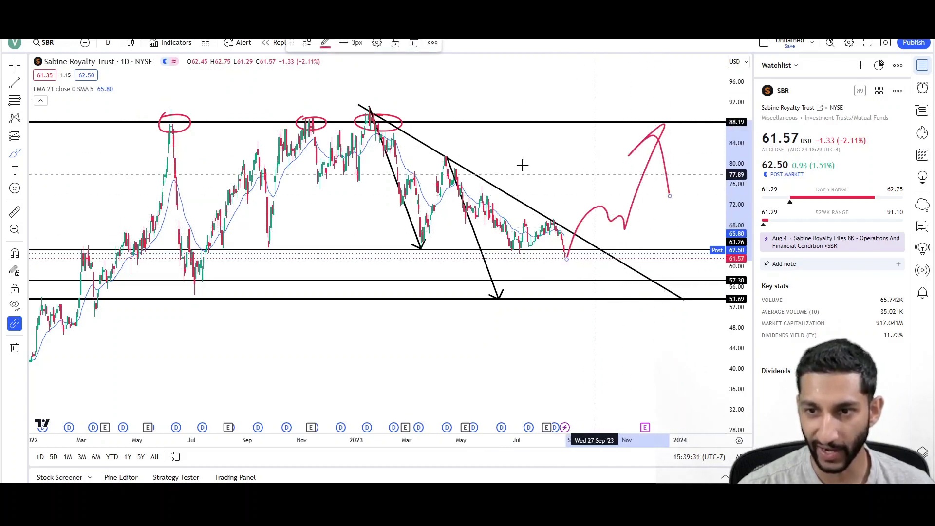
key(Delete)
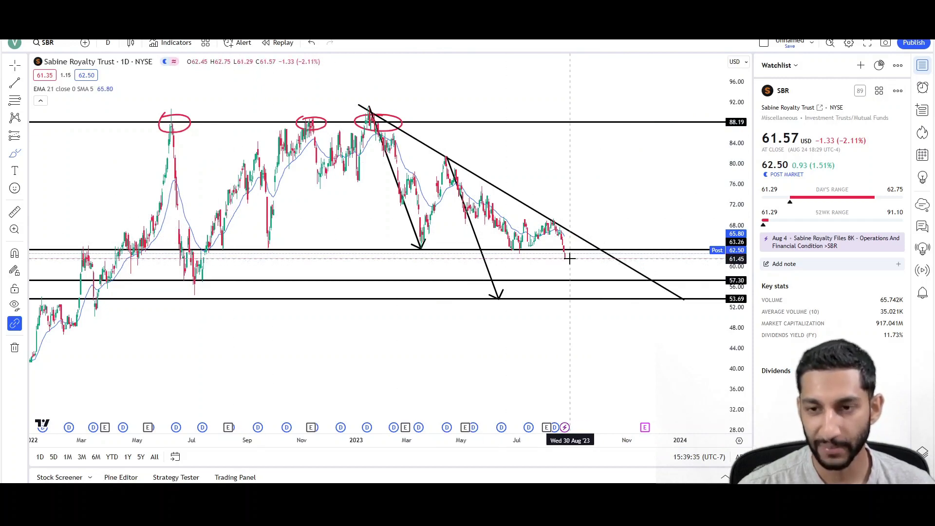
- Sketch a red dip and rise with a wavy tail from the latest candle, then erase it
drag(567, 261, 593, 204)
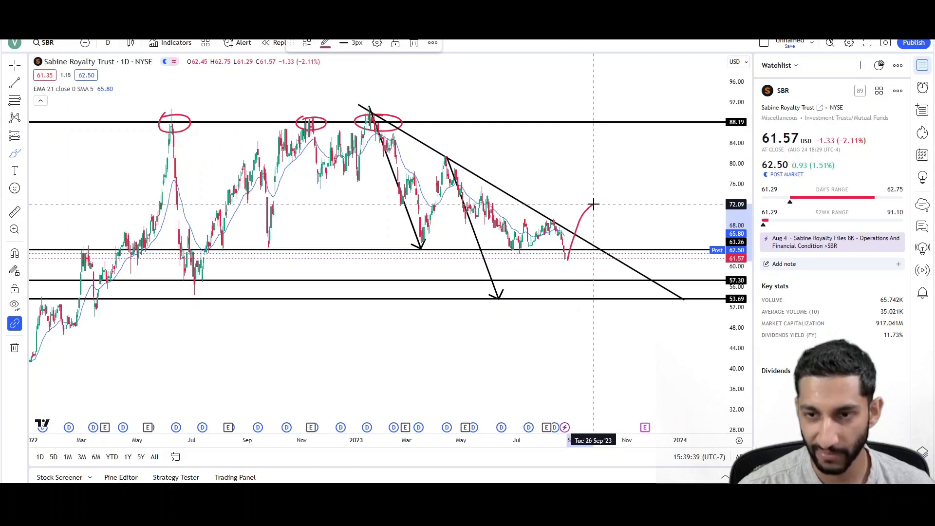
mouse_move(603, 211)
mouse_down()
mouse_move(652, 146)
mouse_move(664, 187)
mouse_up()
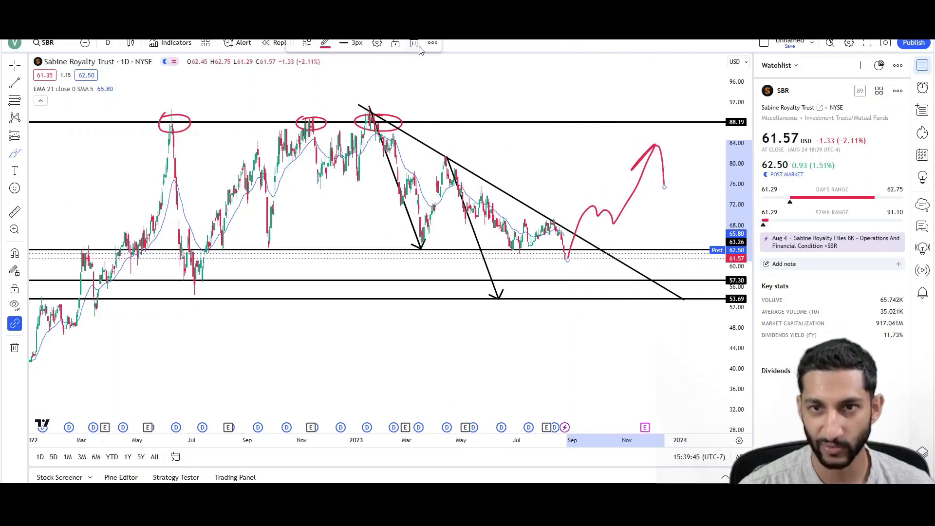
key(Delete)
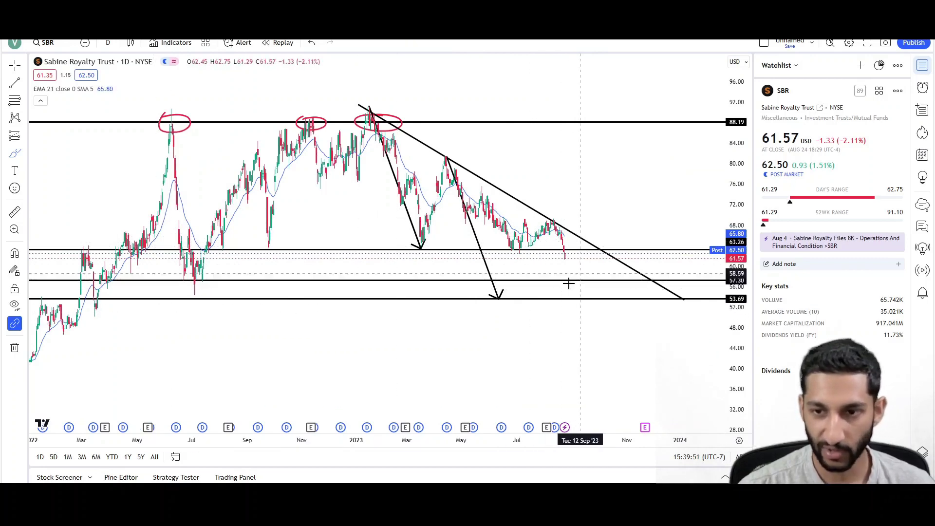
- Switch the SBR chart to the 1 week interval and scroll back through the weekly history
click(112, 44)
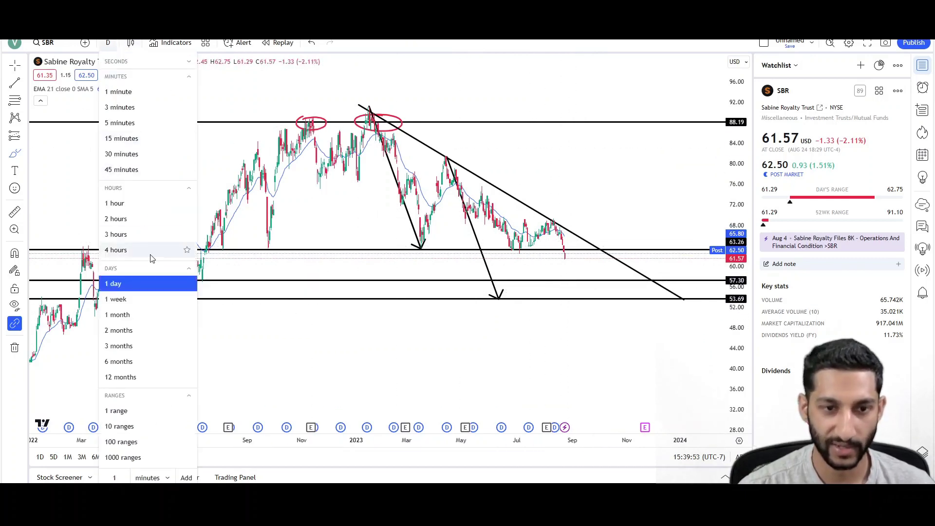
click(139, 299)
scroll(453, 286, up, 4)
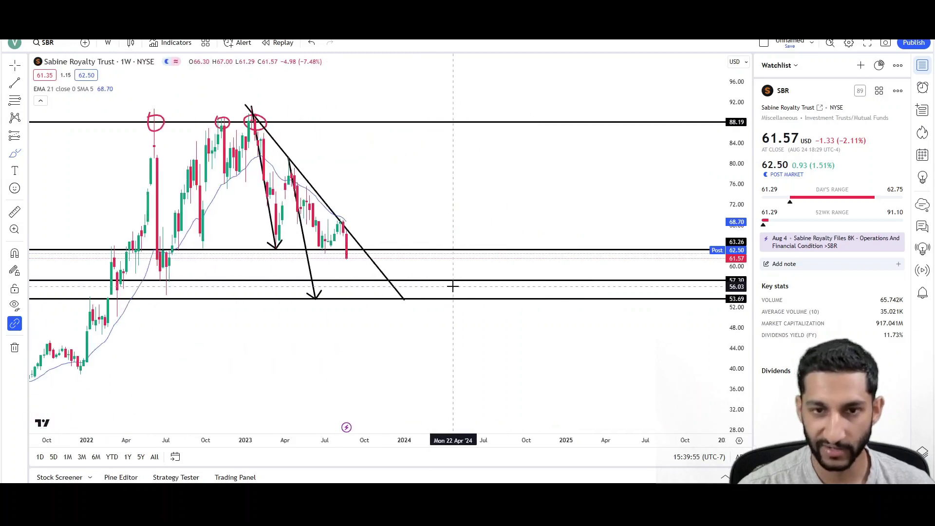
scroll(252, 148, left, 5)
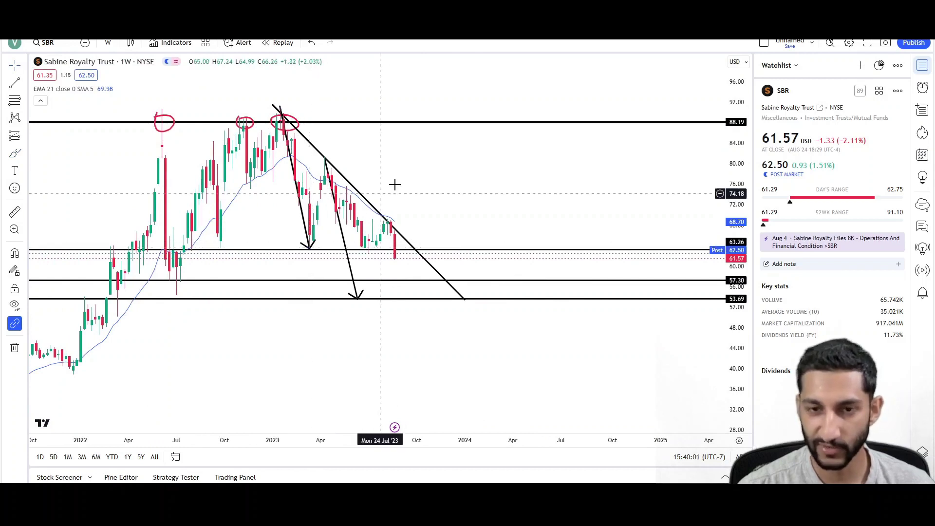
scroll(394, 183, left, 4)
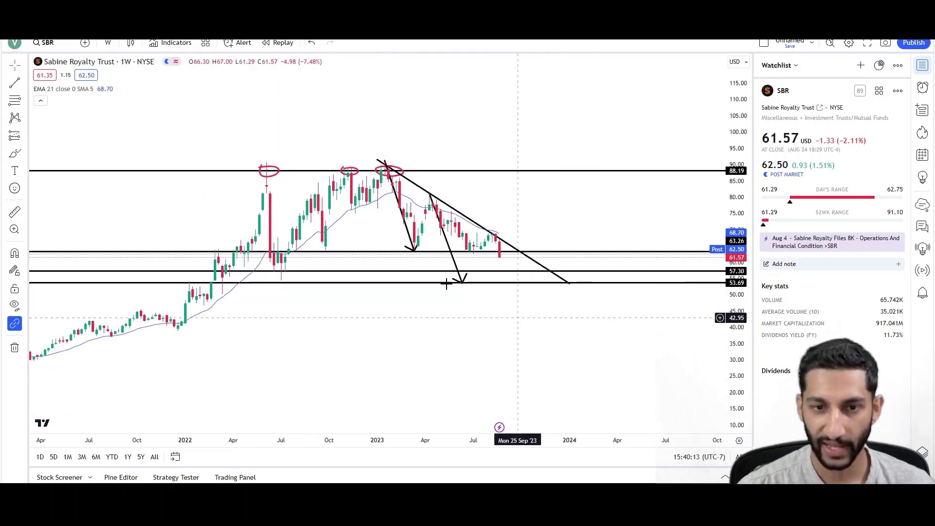
click(18, 84)
click(179, 332)
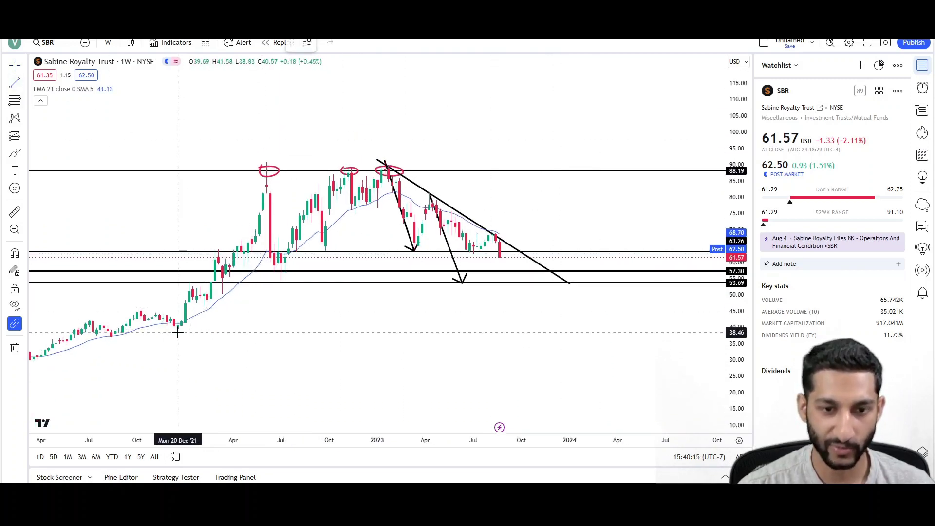
click(522, 126)
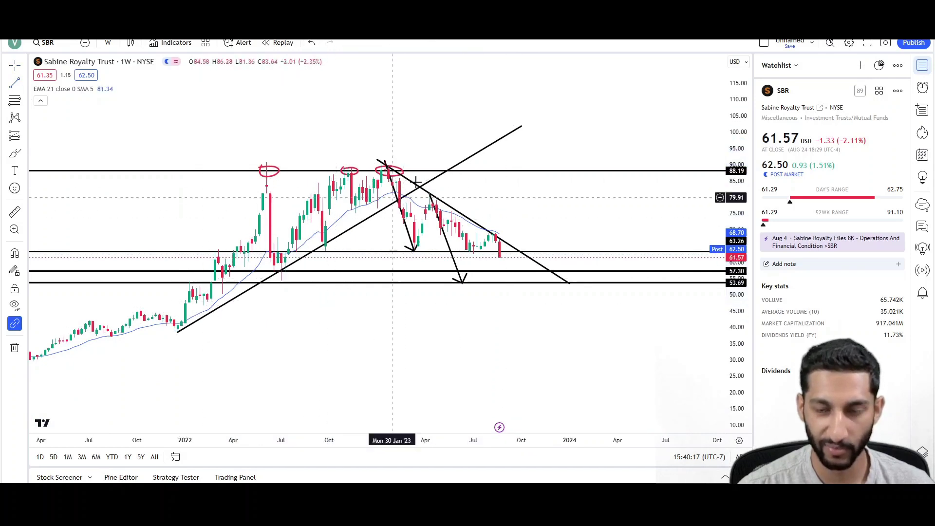
click(518, 130)
key(Delete)
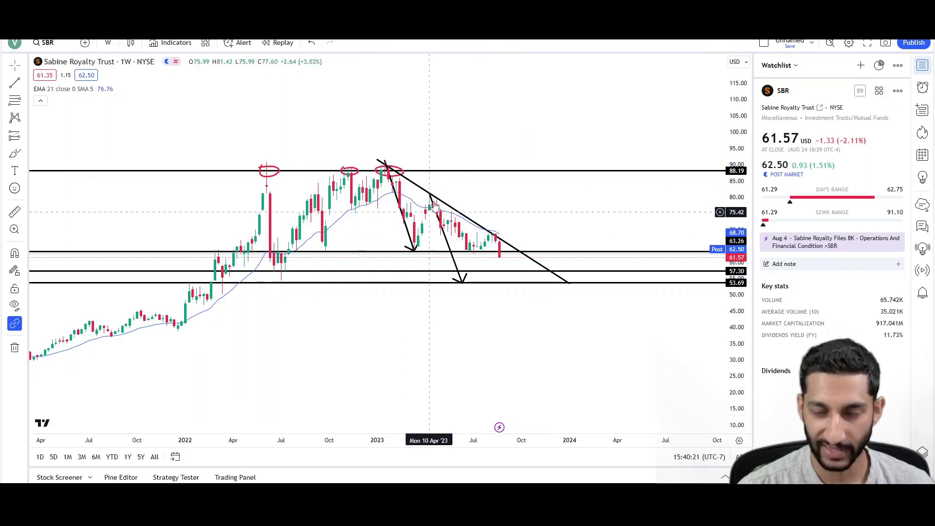
scroll(569, 346, down, 3)
scroll(569, 346, up, 1)
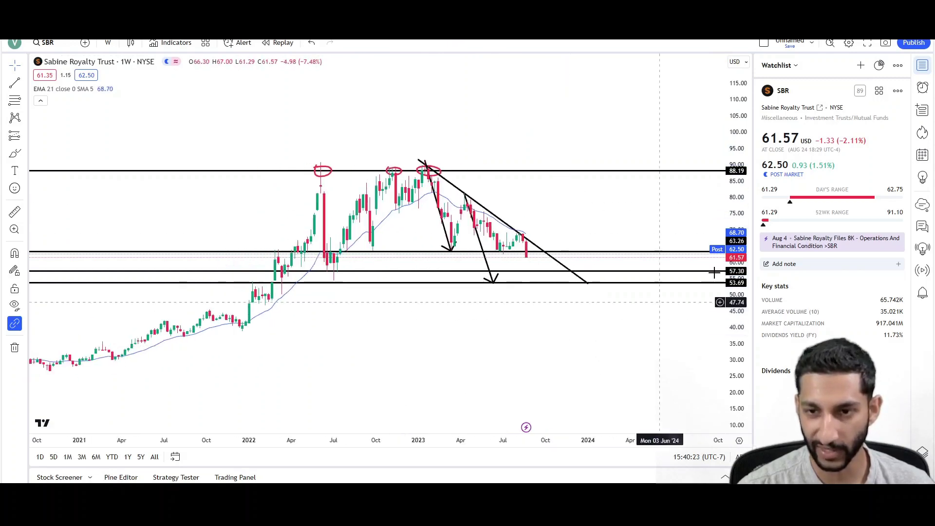
drag(589, 372, 582, 363)
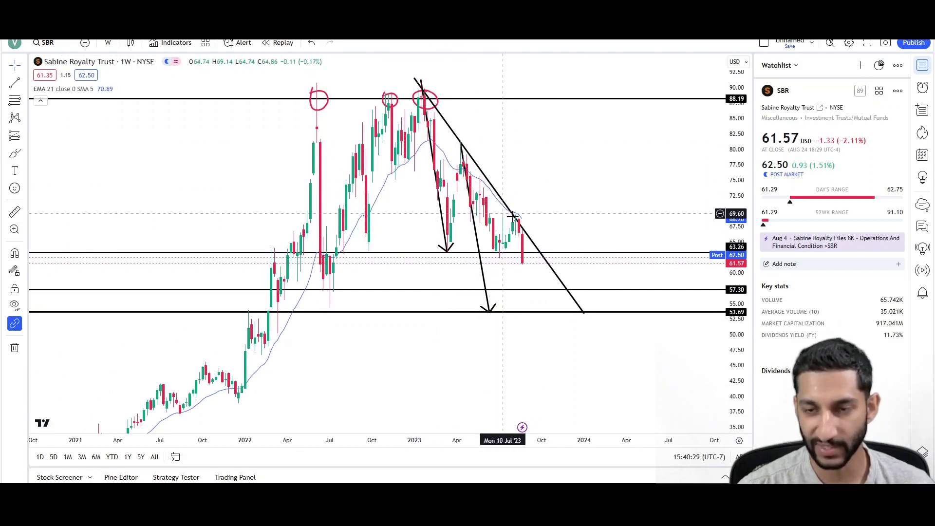
click(465, 173)
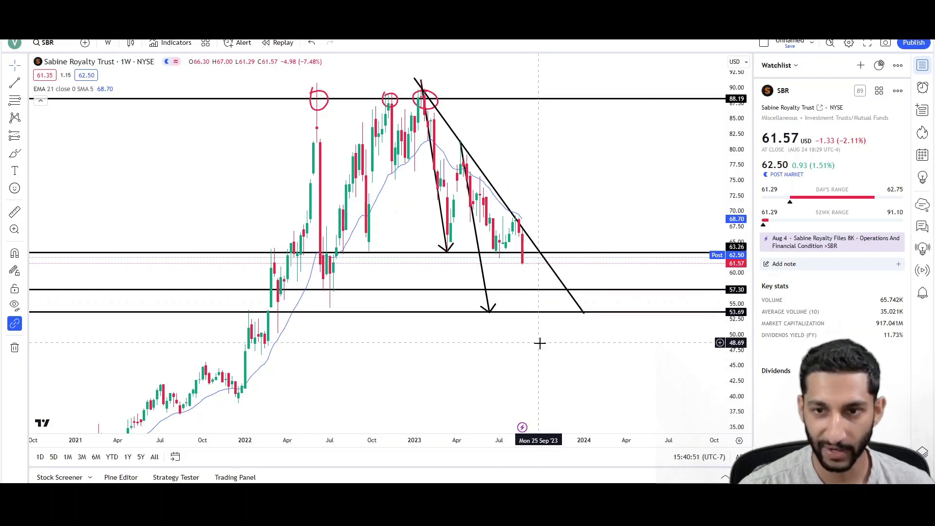
scroll(558, 317, down, 3)
scroll(738, 316, down, 3)
scroll(599, 328, down, 5)
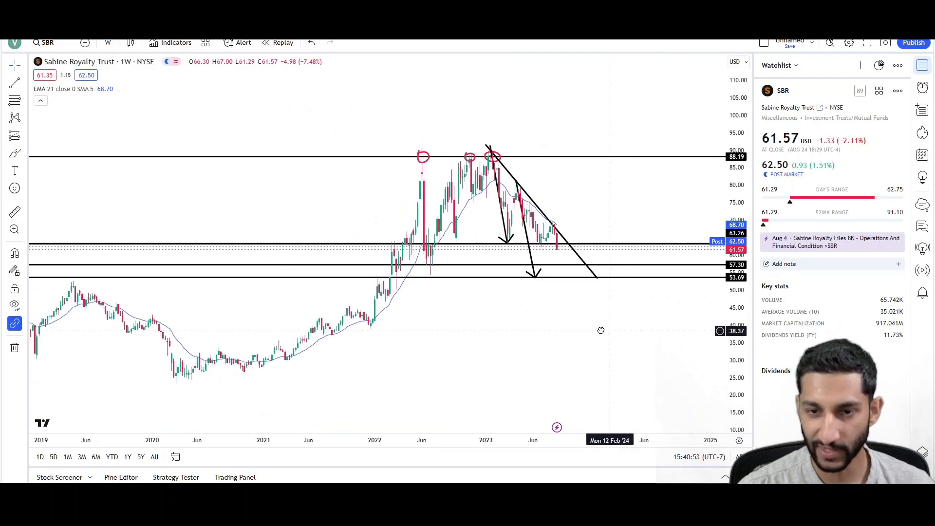
scroll(601, 328, up, 2)
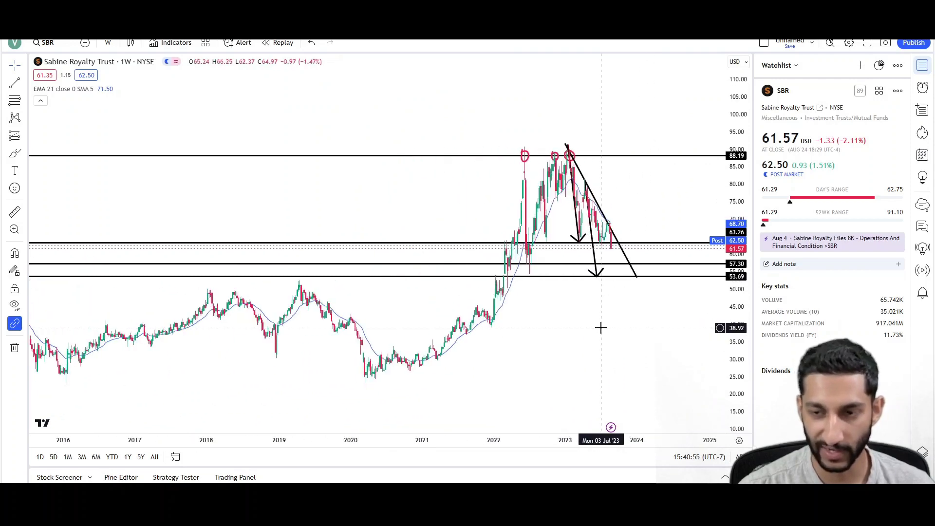
drag(601, 328, 558, 327)
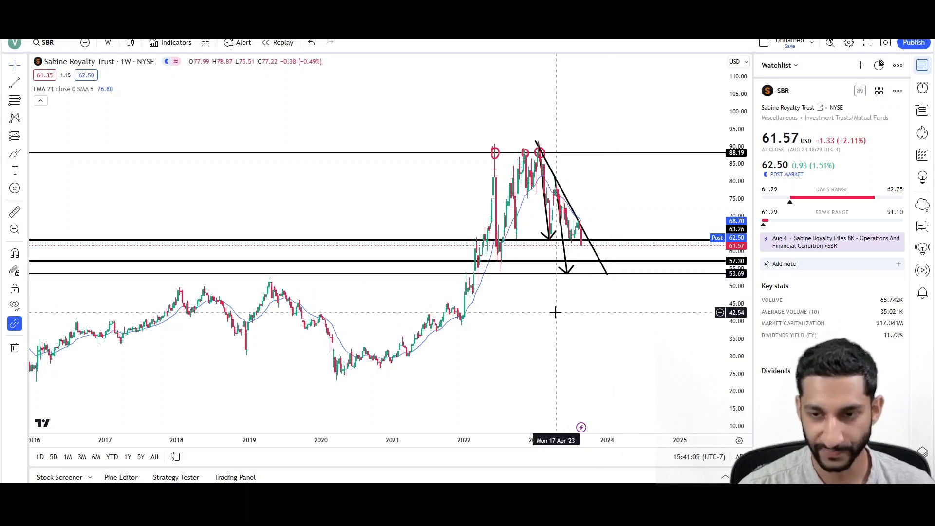
scroll(555, 314, down, 2)
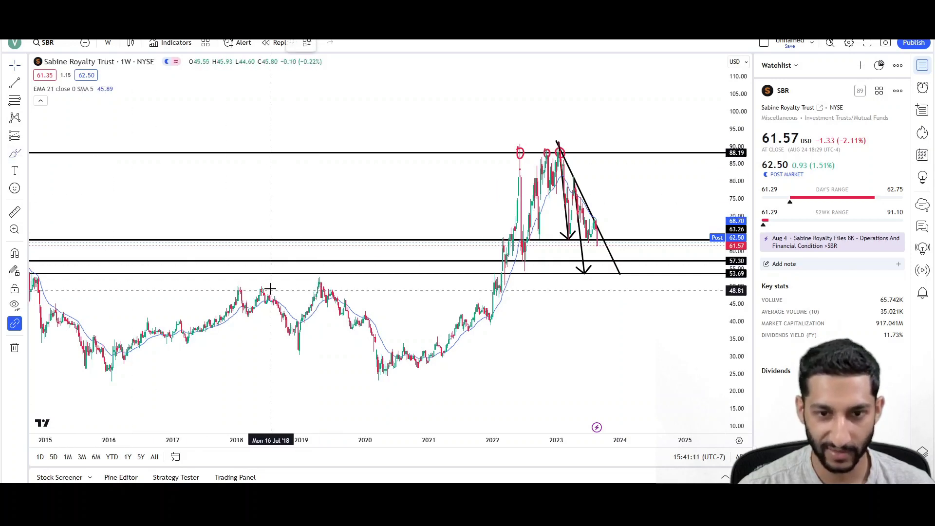
drag(320, 276, 322, 278)
drag(497, 283, 498, 284)
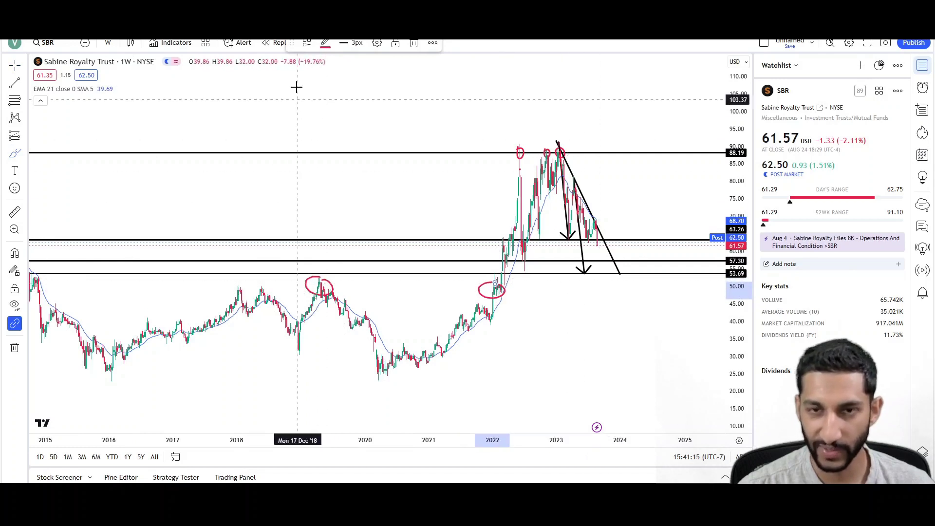
click(414, 43)
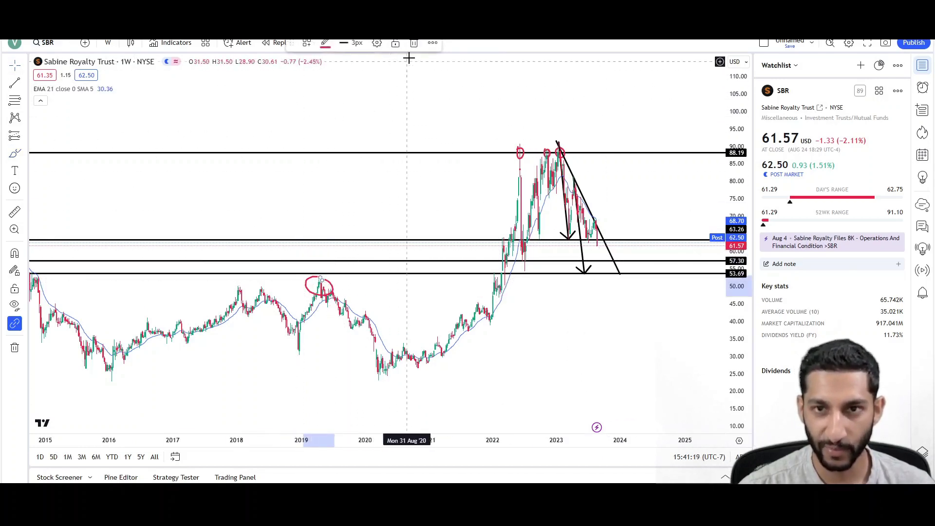
scroll(569, 384, right, 3)
scroll(569, 383, up, 3)
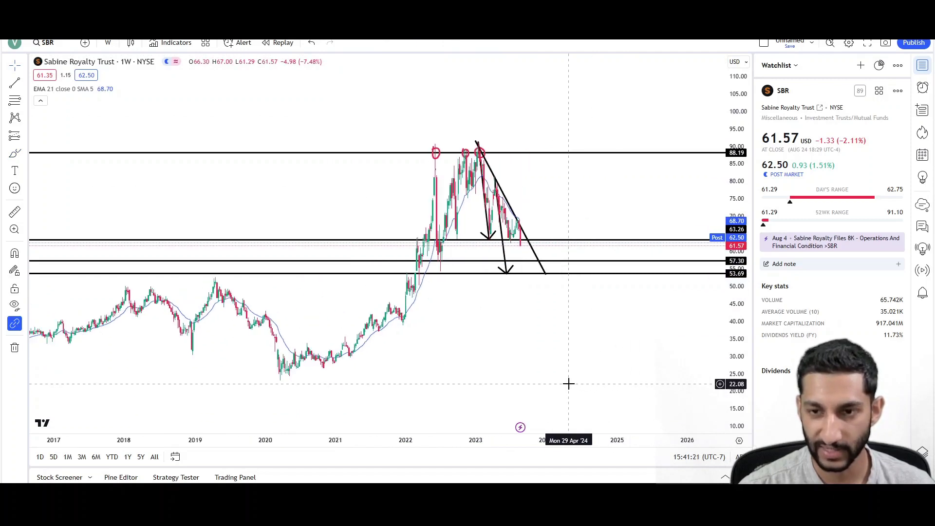
scroll(512, 360, up, 2)
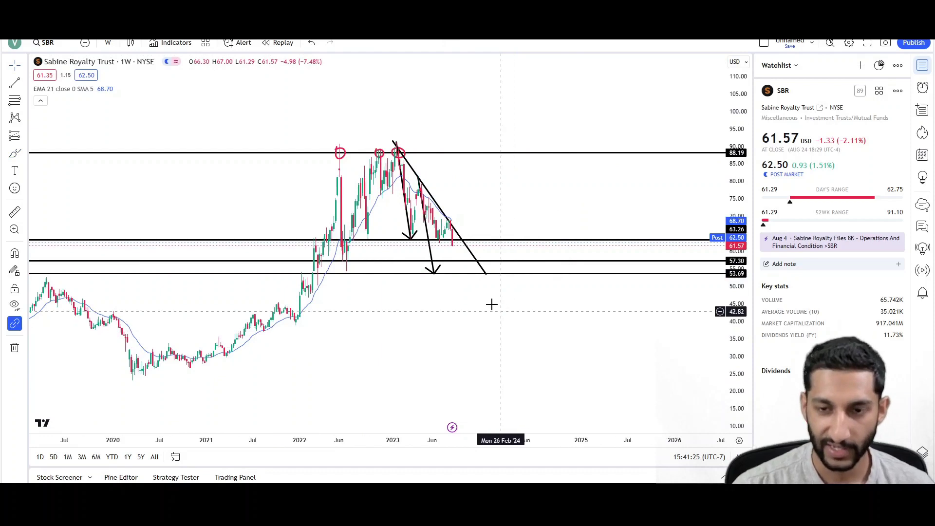
scroll(526, 364, down, 3)
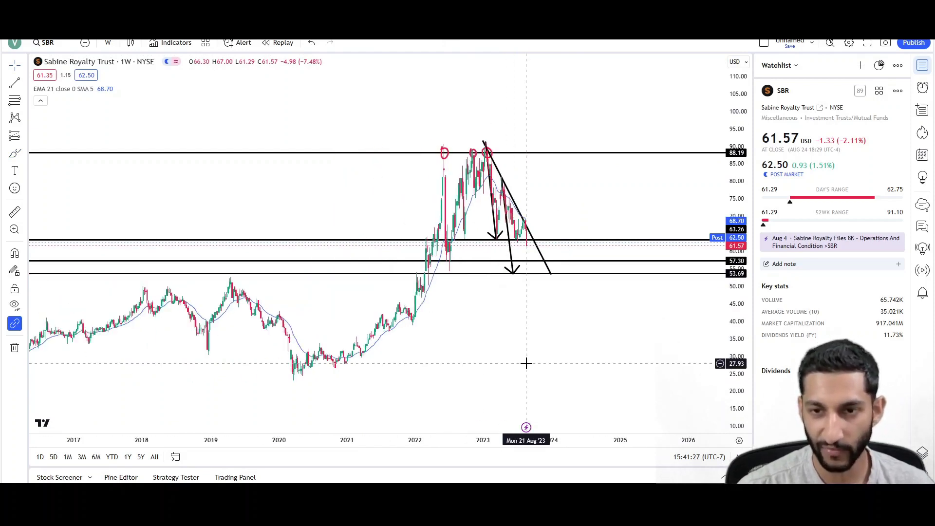
scroll(526, 364, up, 3)
scroll(532, 371, down, 1)
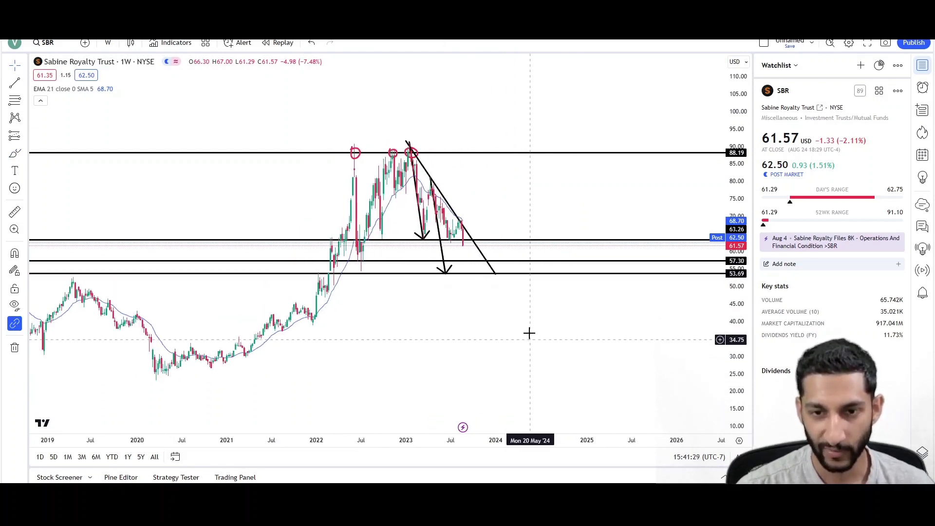
scroll(557, 351, down, 2)
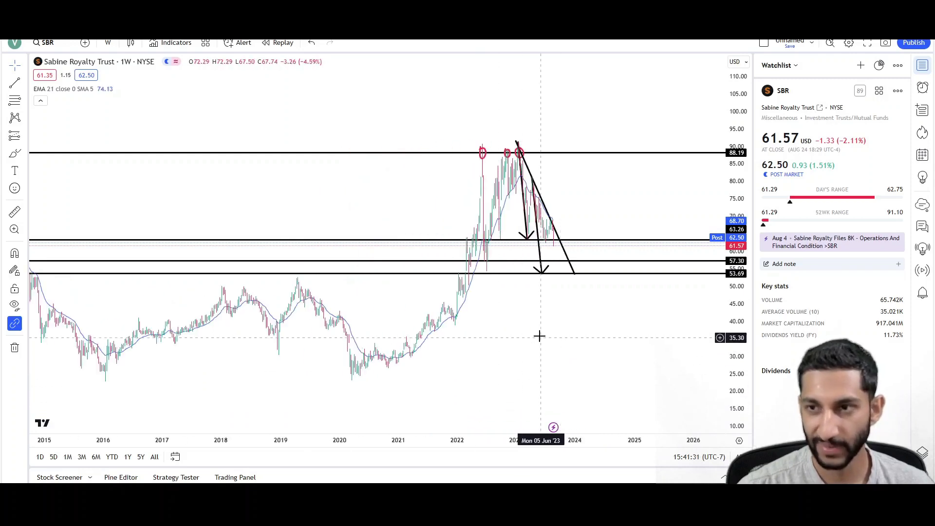
scroll(538, 335, up, 2)
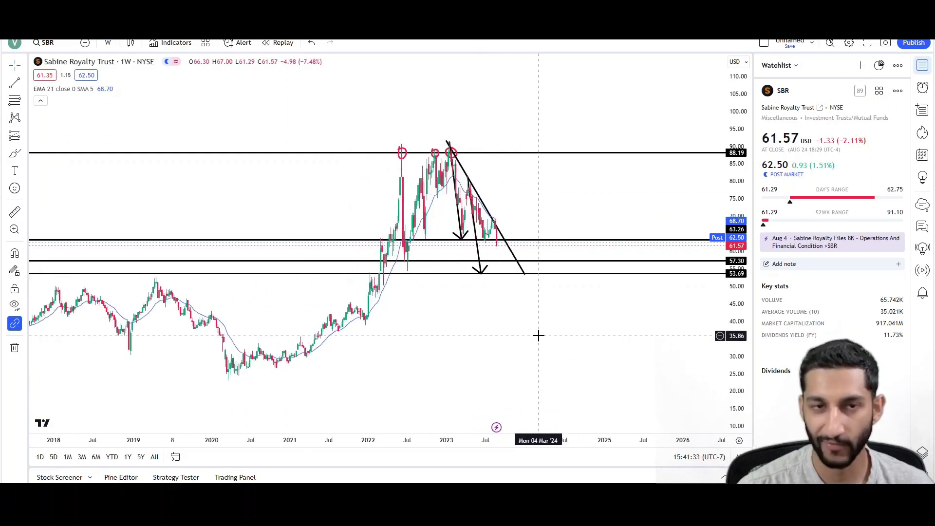